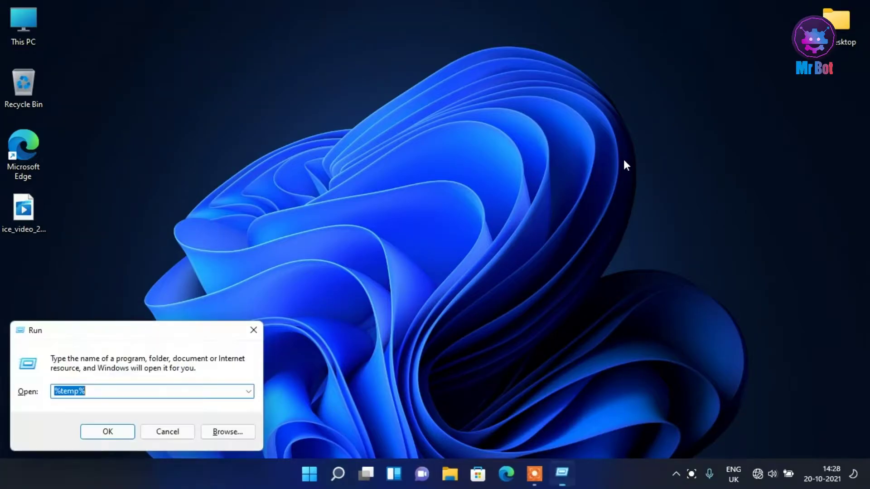
Step: Run the msconfig command to open System Configuration
key(BackSpace)
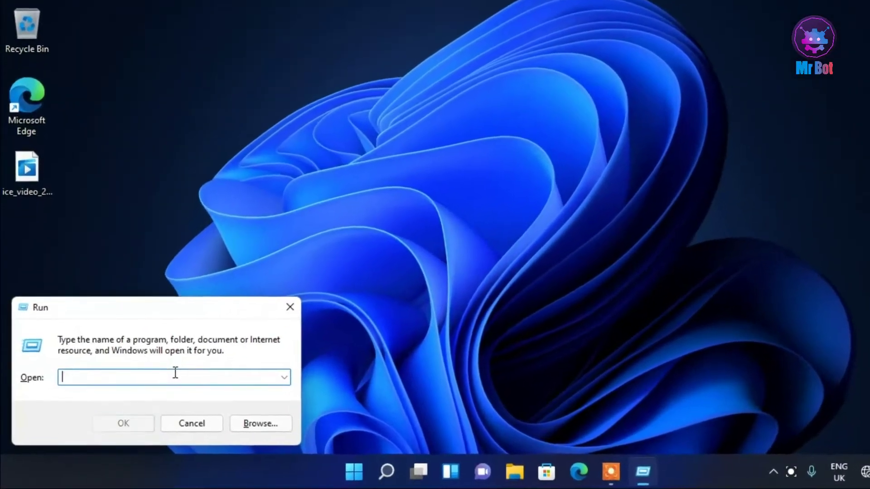
text(mscon)
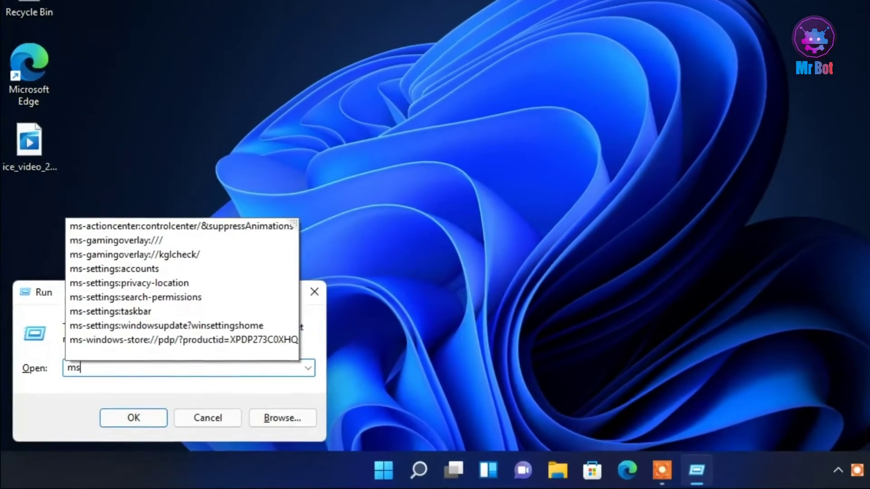
text(fig)
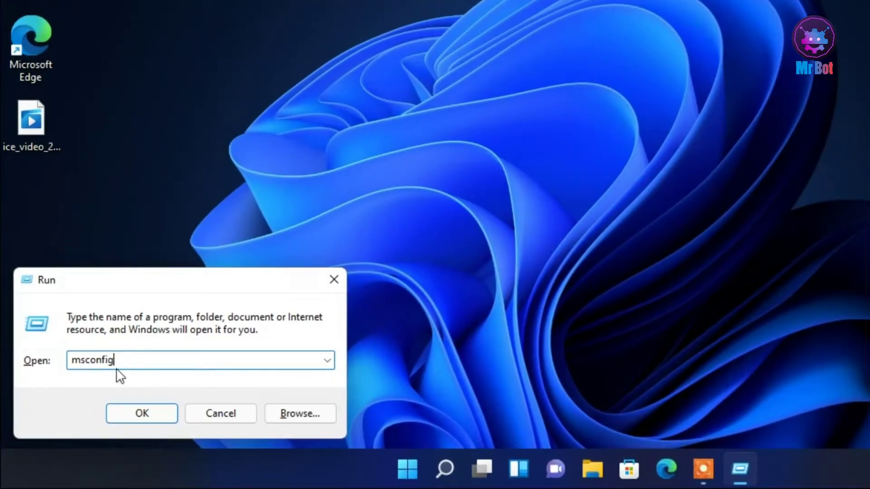
click(136, 416)
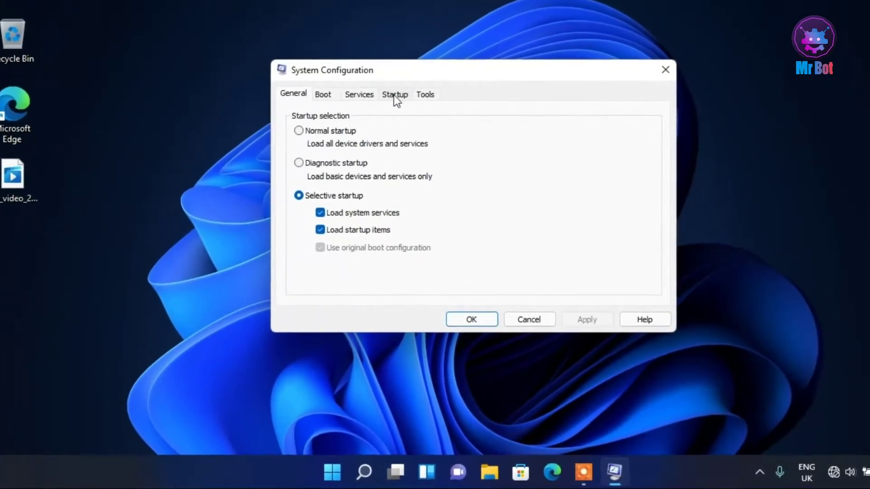
Step: In the advanced boot options, set the number of processors to 4 and enable maximum memory at 8192
click(324, 94)
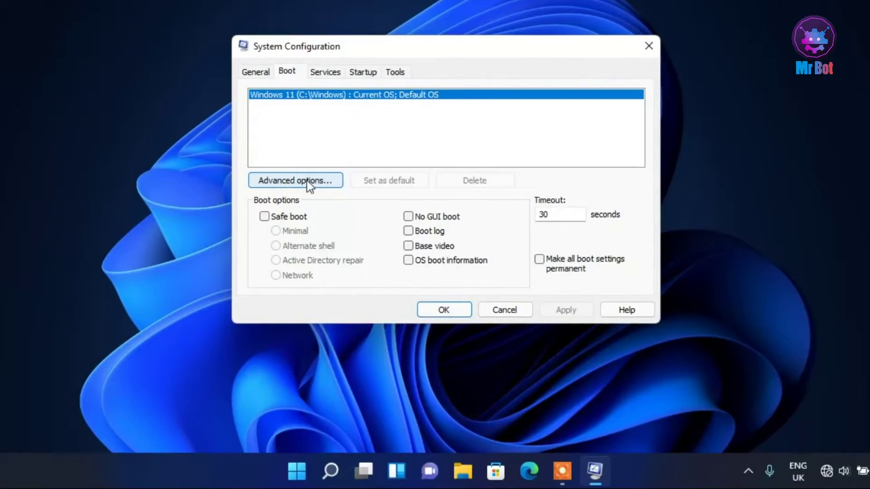
click(306, 180)
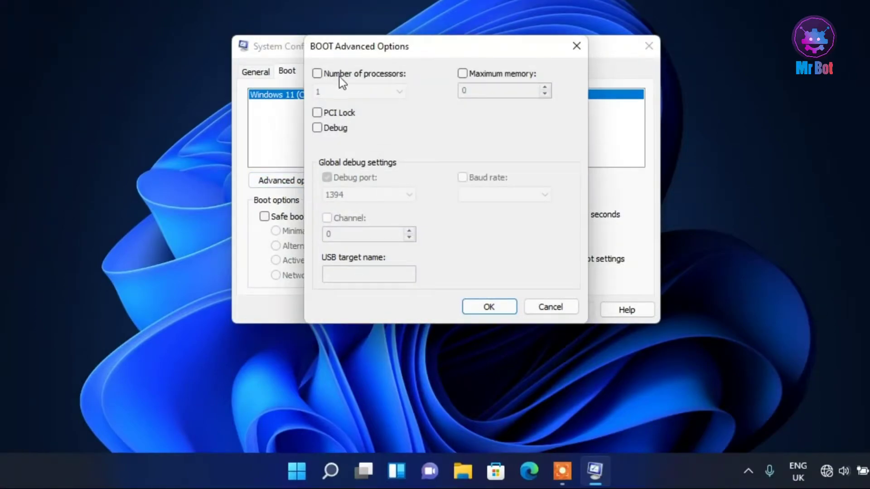
click(339, 77)
click(349, 91)
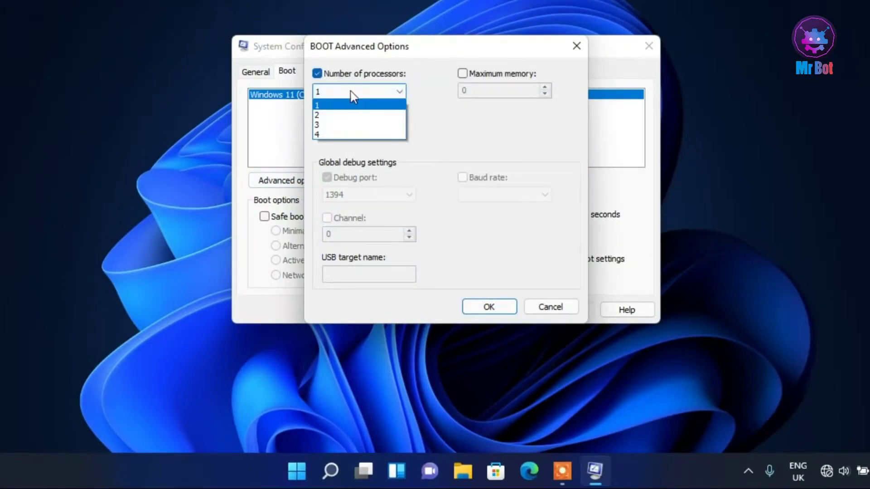
click(348, 134)
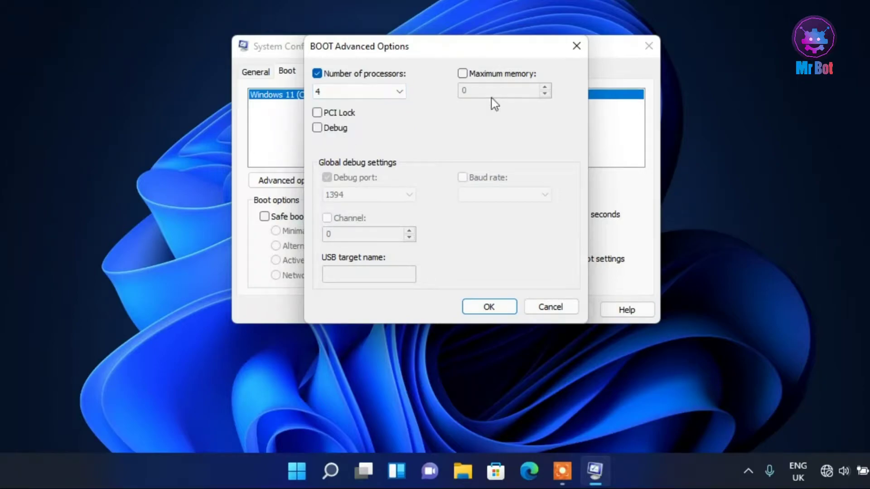
click(475, 73)
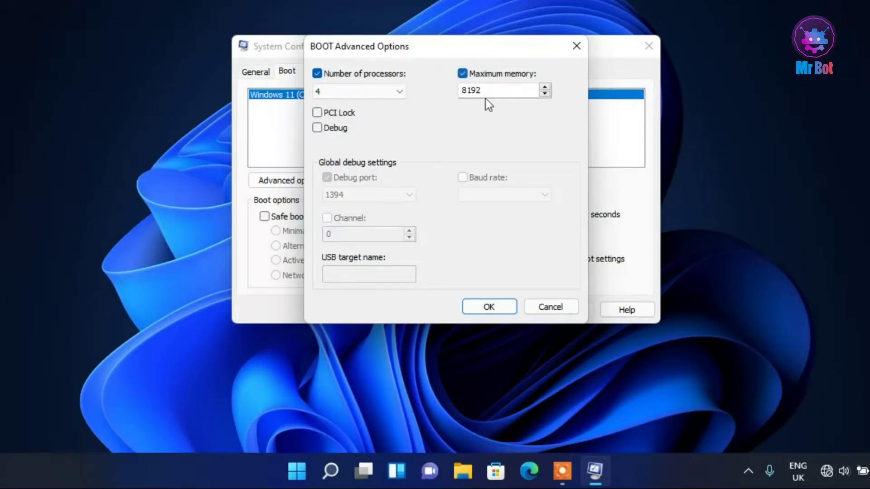
click(489, 308)
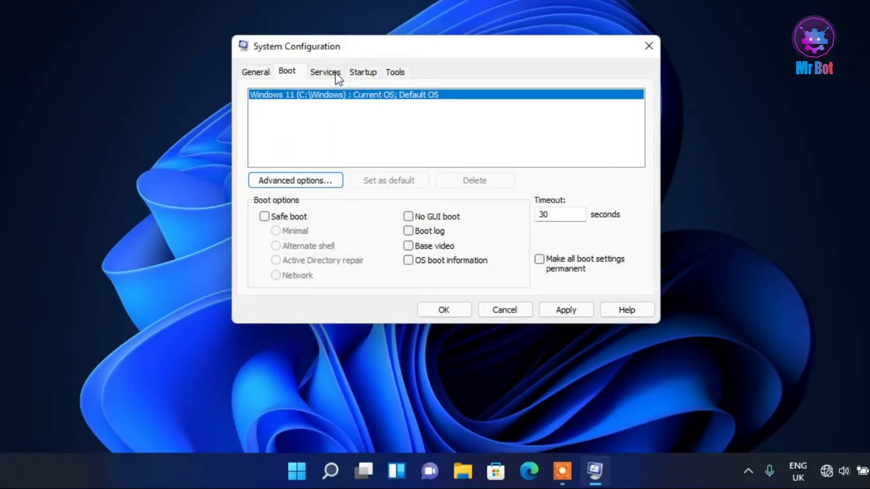
Step: Hide all Microsoft services, disable both Google Update services, Google Chrome Elevation, Adobe Genuine Software Integrity and AdobeUpdateService, and apply the changes
click(365, 75)
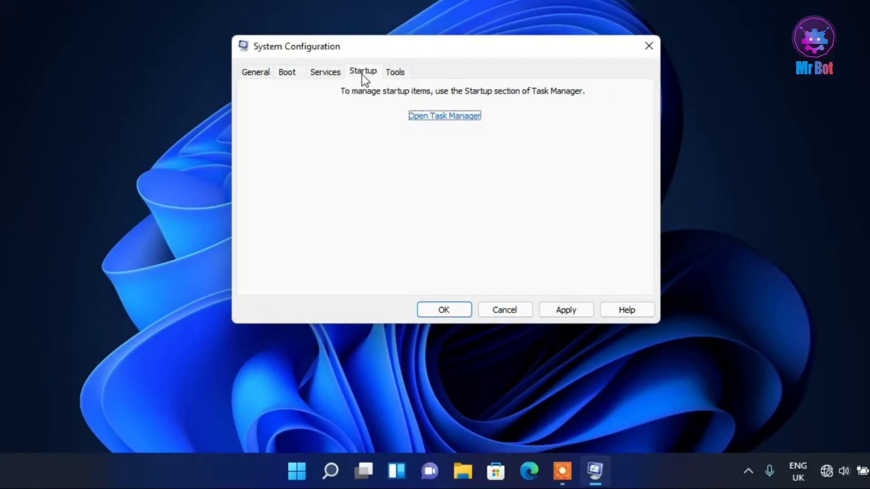
click(324, 75)
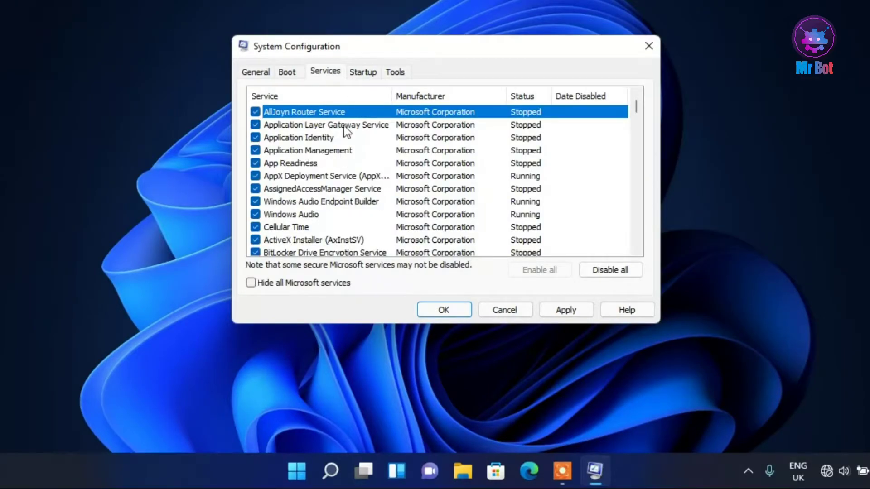
click(250, 284)
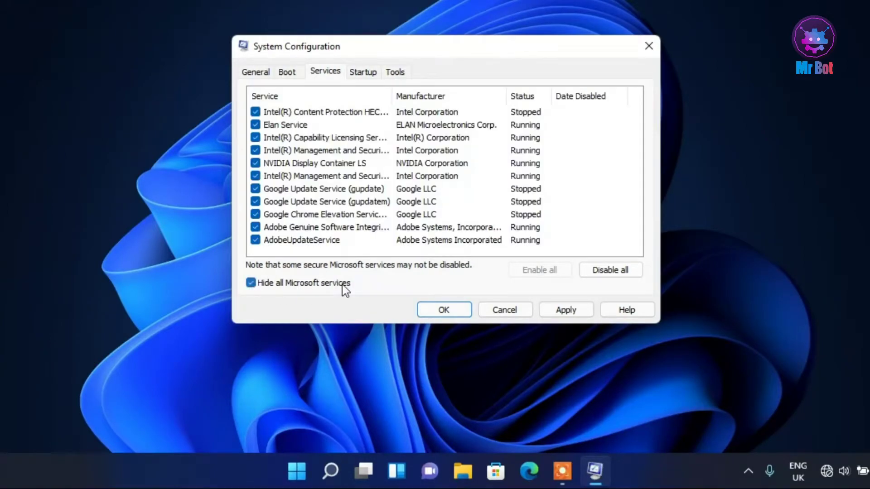
click(255, 190)
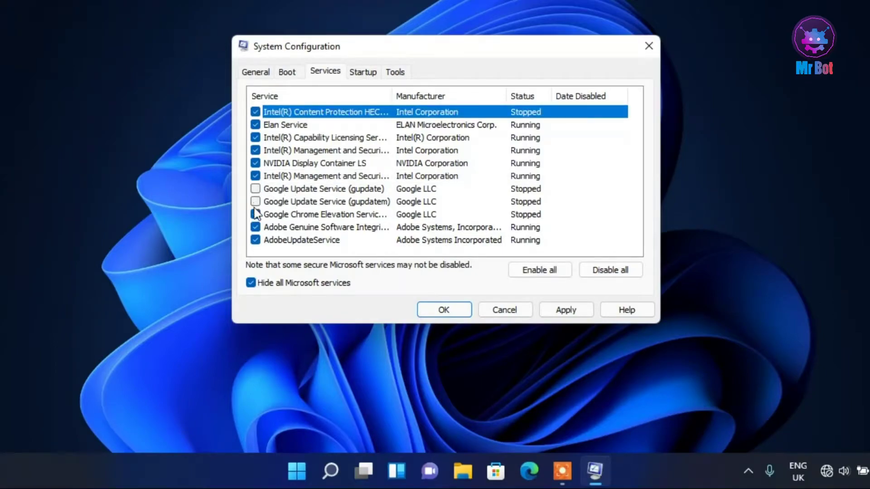
click(255, 214)
click(255, 227)
click(567, 312)
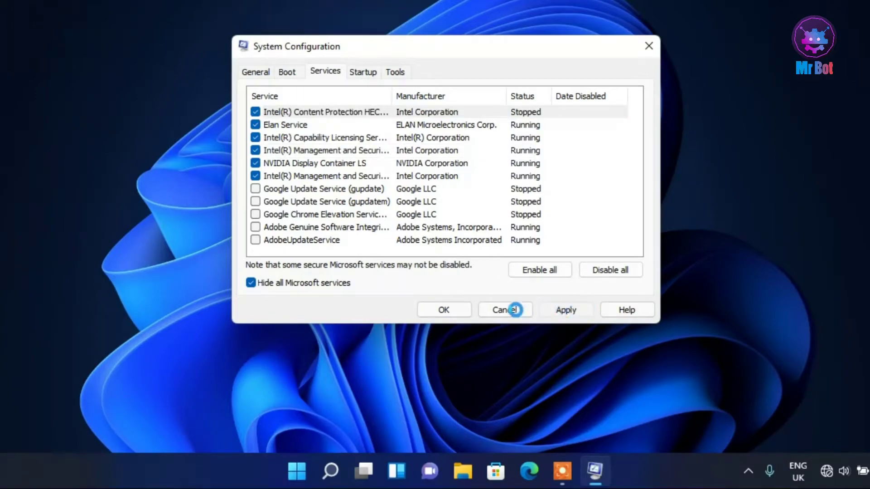
Step: Confirm and close System Configuration, exiting without restarting the computer
click(448, 310)
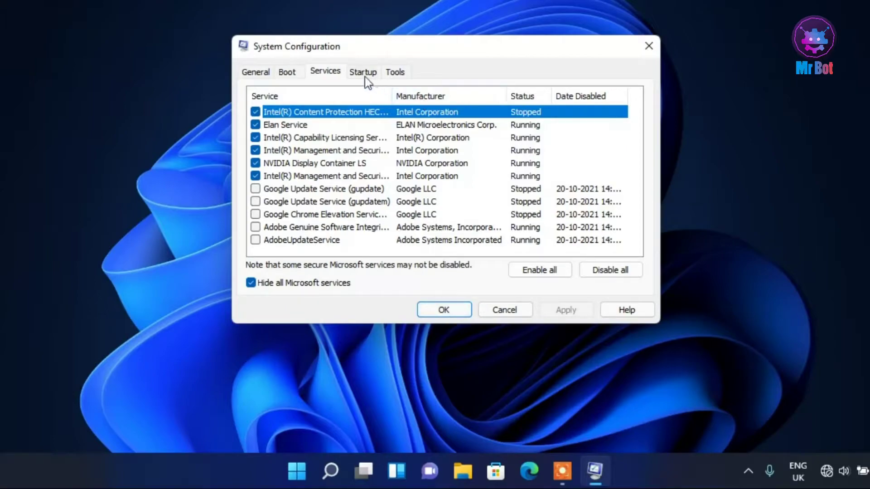
click(438, 308)
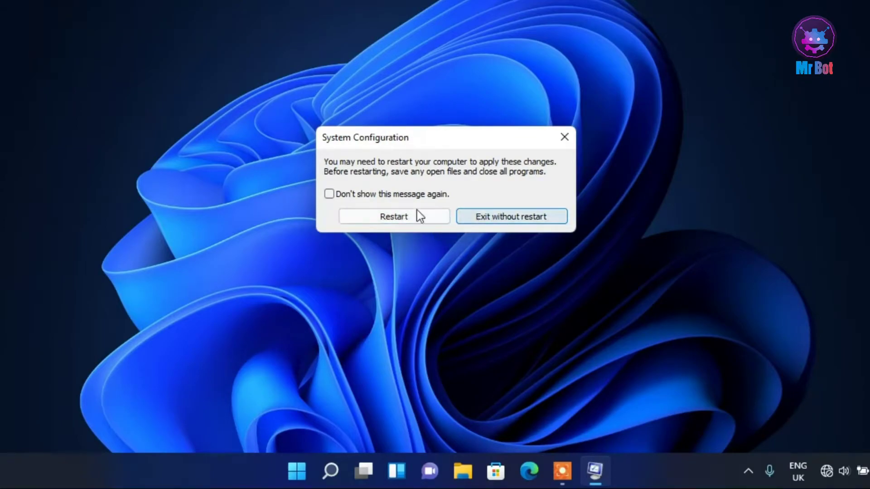
click(509, 220)
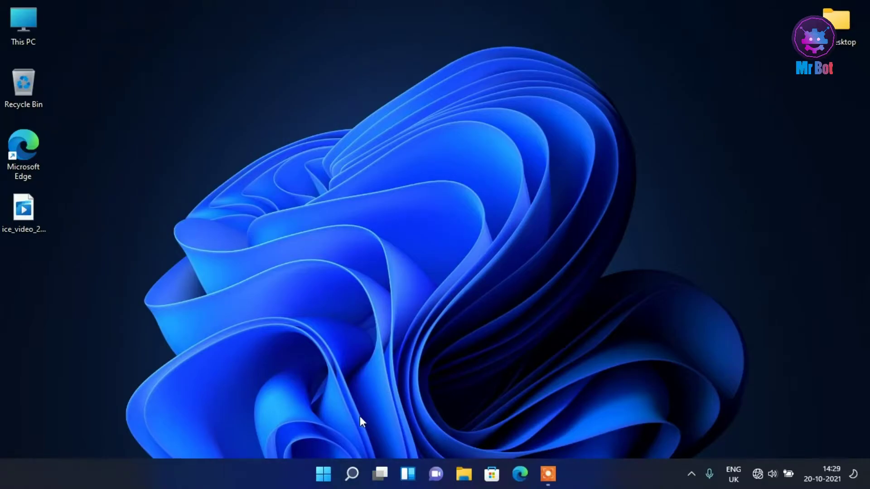
Step: Search for "task", open Task Manager and show its list of startup apps
click(355, 474)
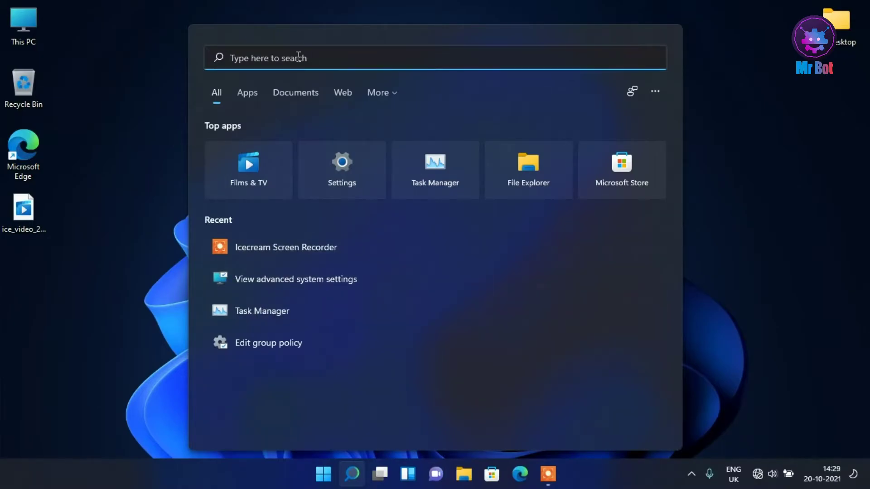
text(task)
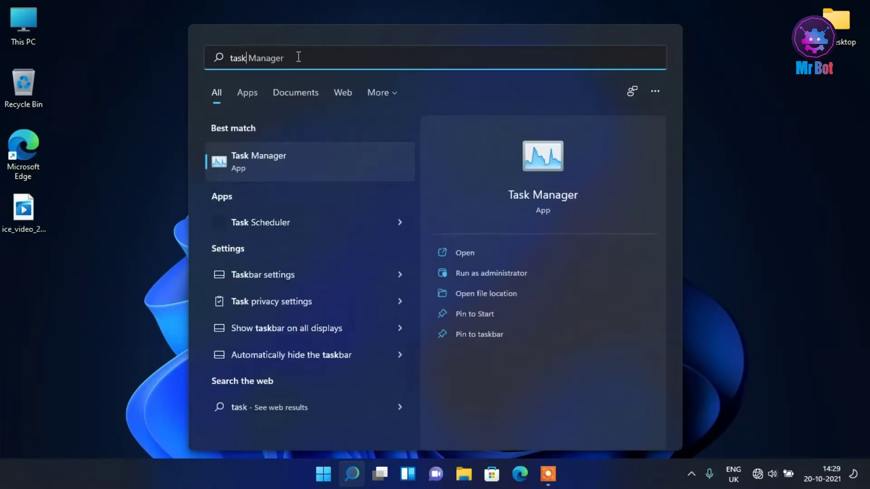
click(267, 164)
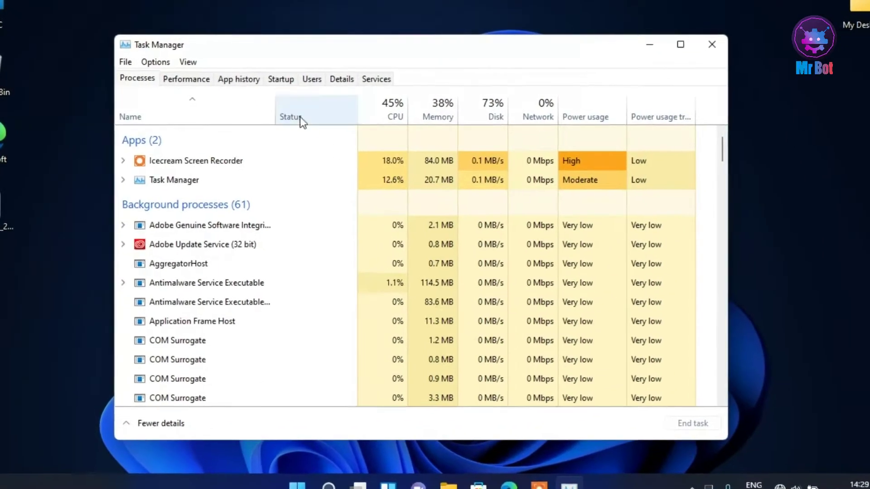
click(275, 78)
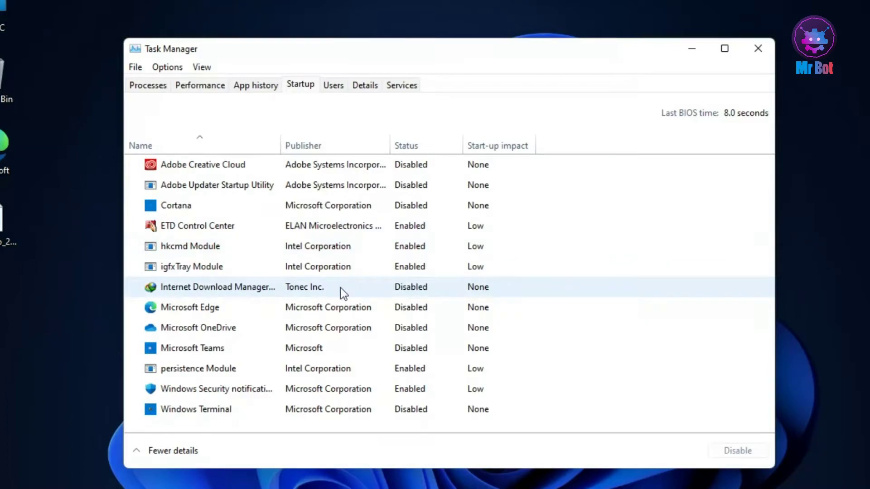
click(359, 307)
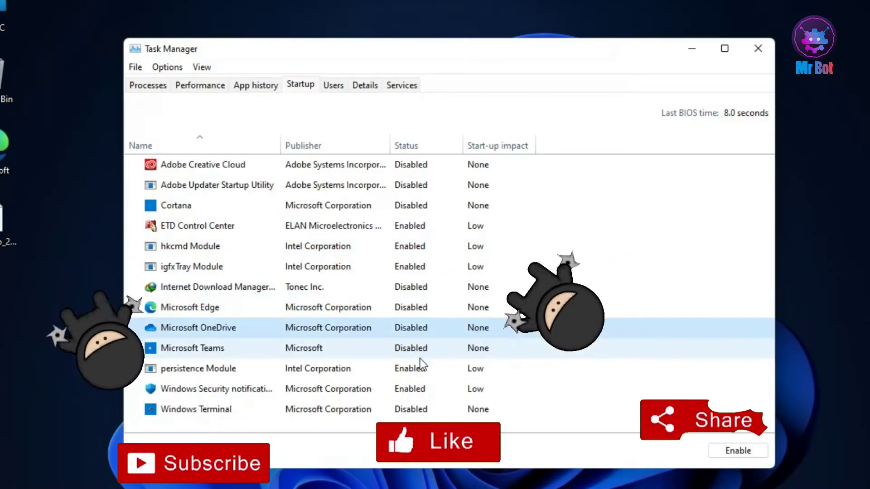
click(423, 376)
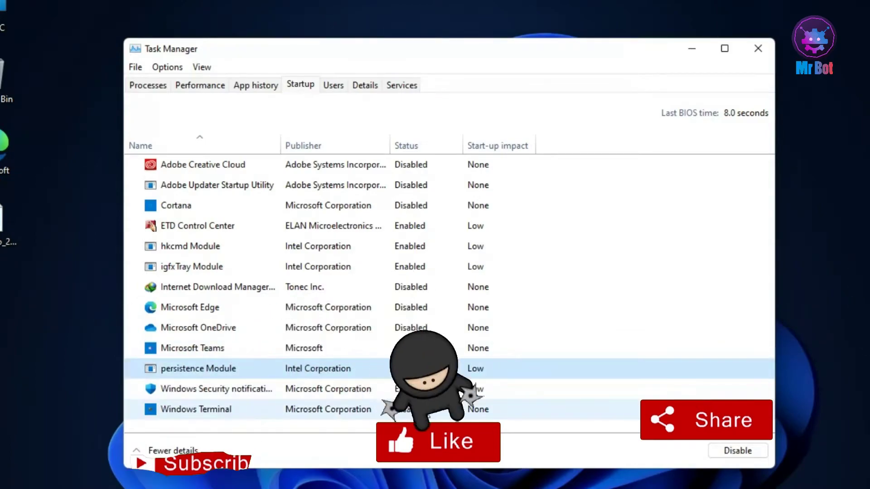
click(423, 404)
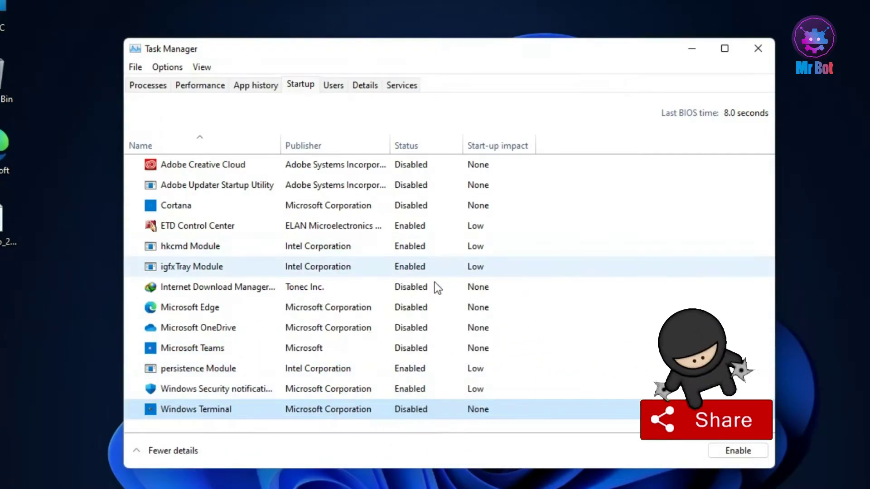
Step: Enable Microsoft Edge as a startup app and disable it again
click(426, 308)
click(735, 450)
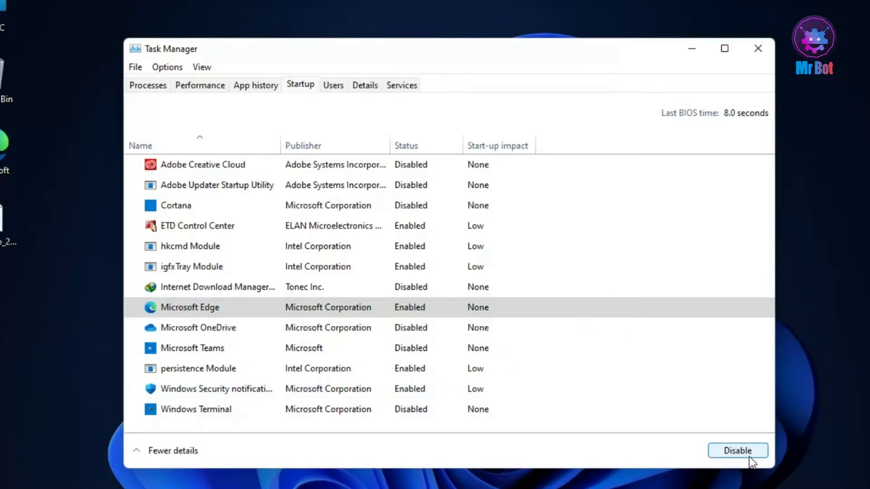
click(742, 452)
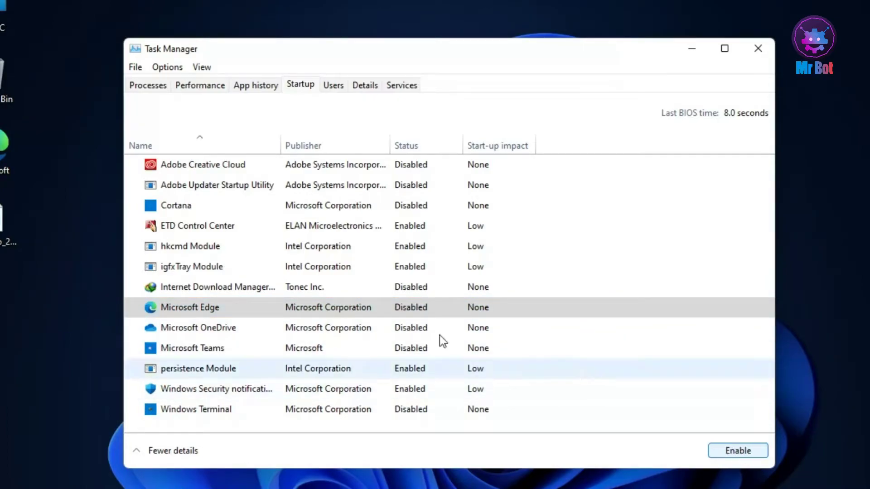
Step: Review the persistence Module, Internet Download Manager and Adobe Creative Cloud startup entries, and close Task Manager
click(443, 358)
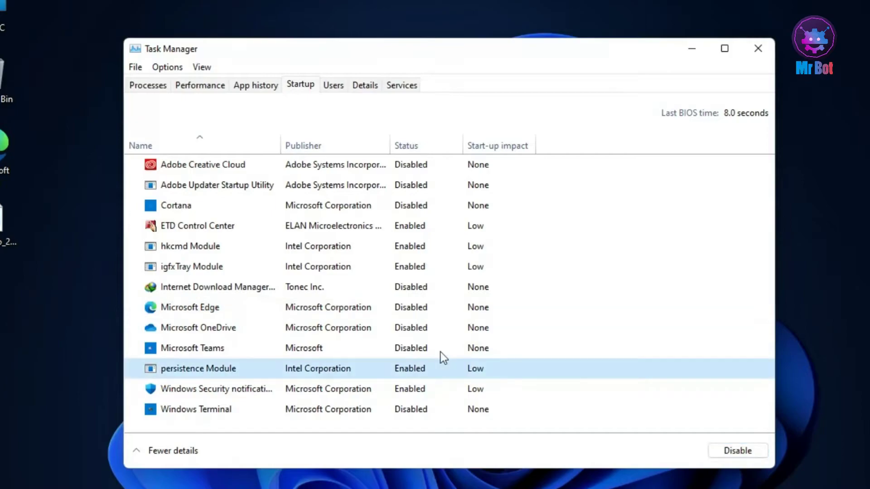
click(415, 288)
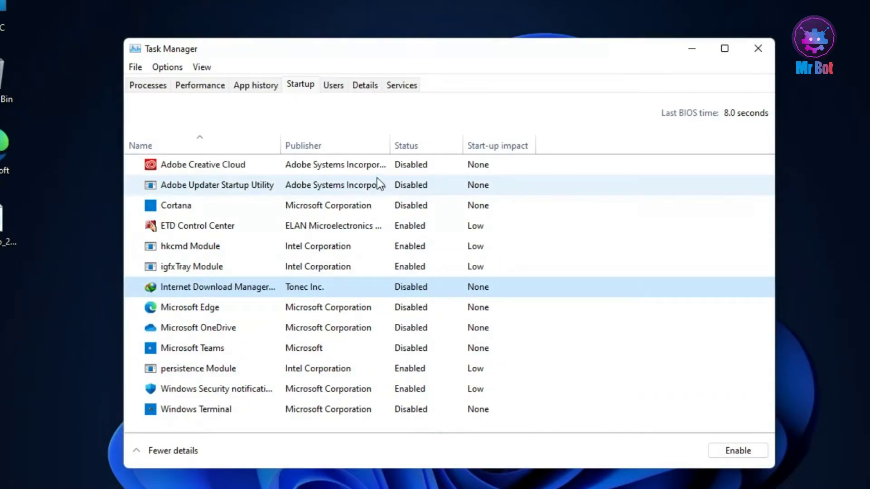
click(350, 167)
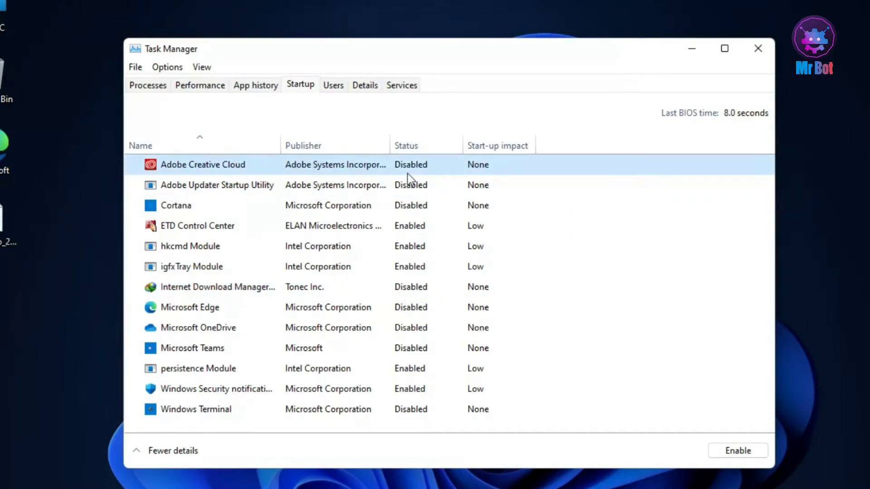
click(757, 56)
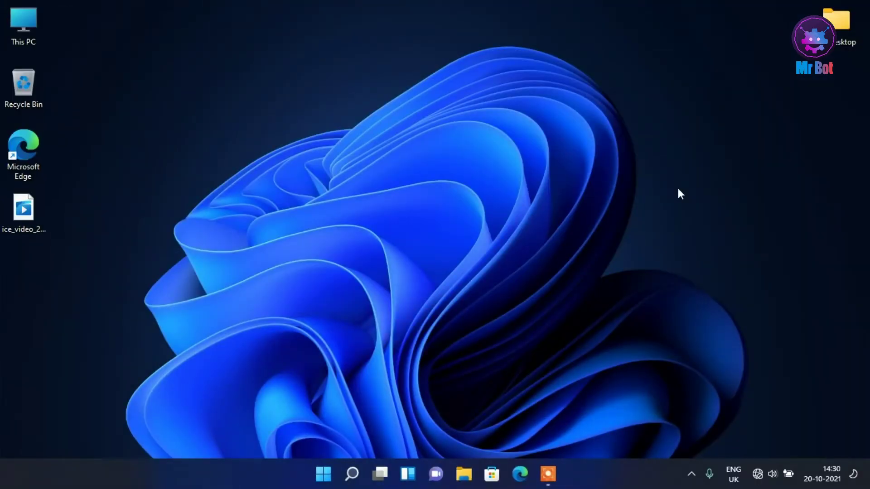
Step: Run the temp command to open the Windows Temp folder
key(super+r)
key(BackSpace)
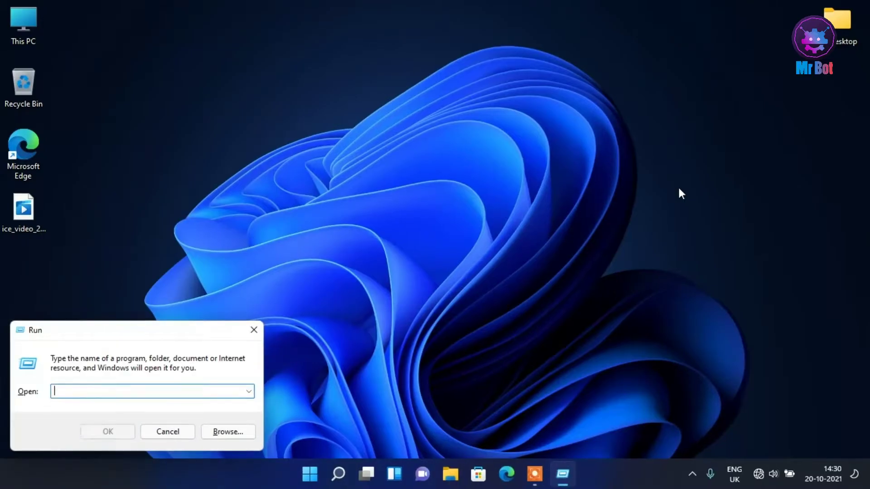
text(temp)
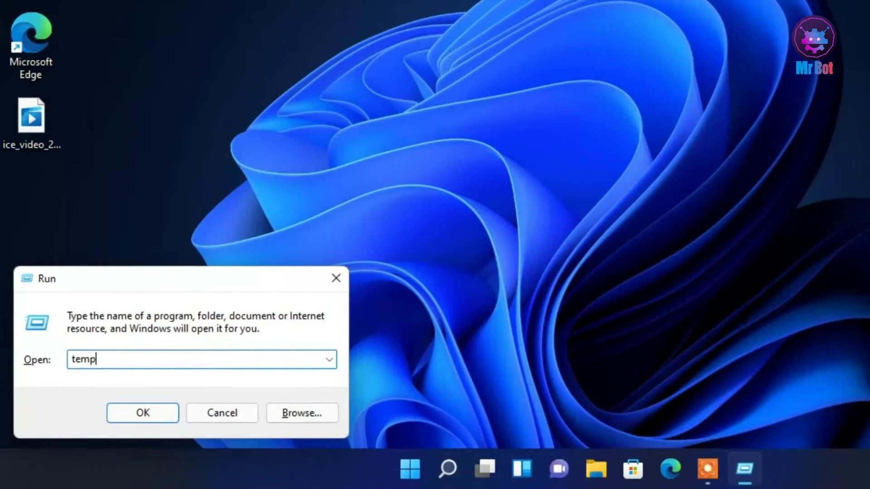
key(Return)
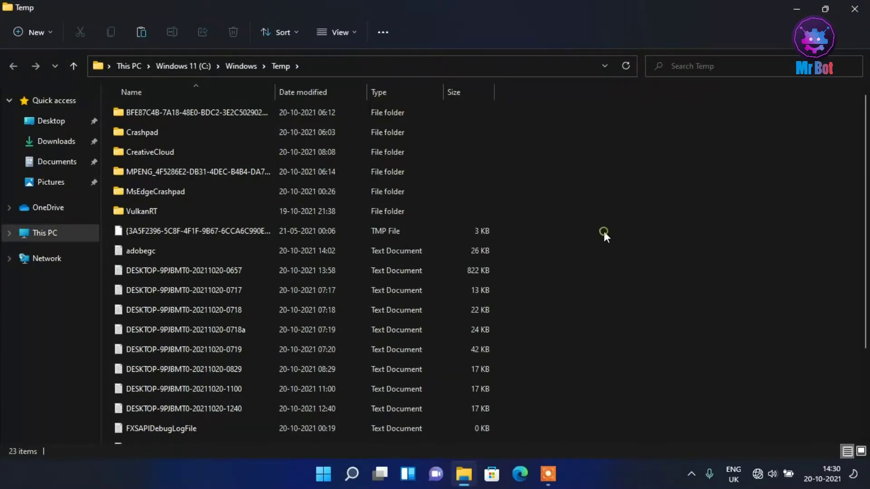
Step: Delete everything in the Windows Temp folder, skipping all items in use or needing administrator permission, and close the folder
key(ctrl+a)
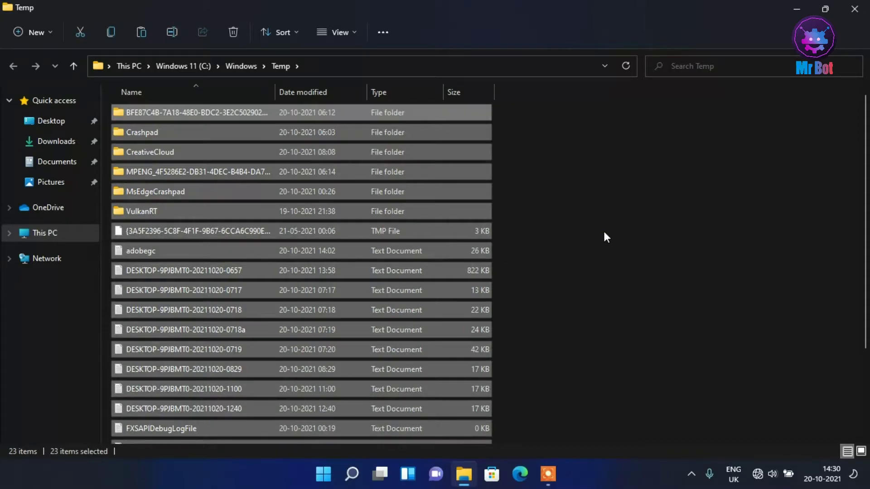
key(Delete)
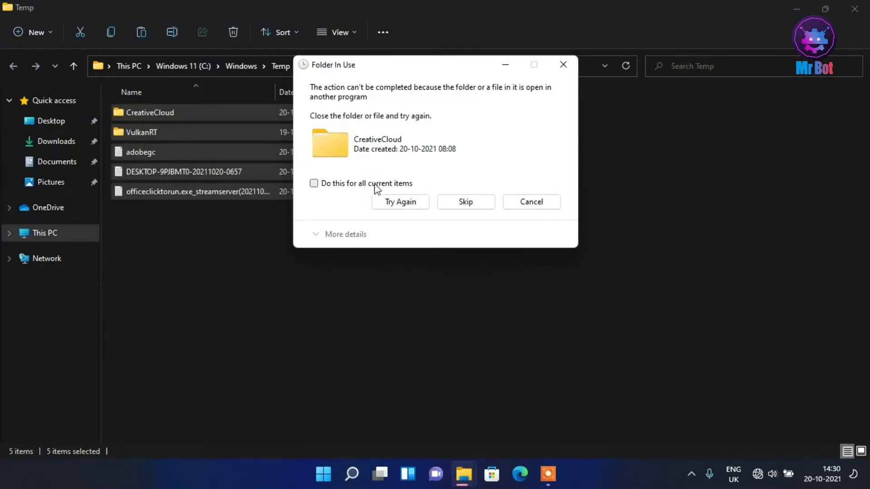
click(461, 202)
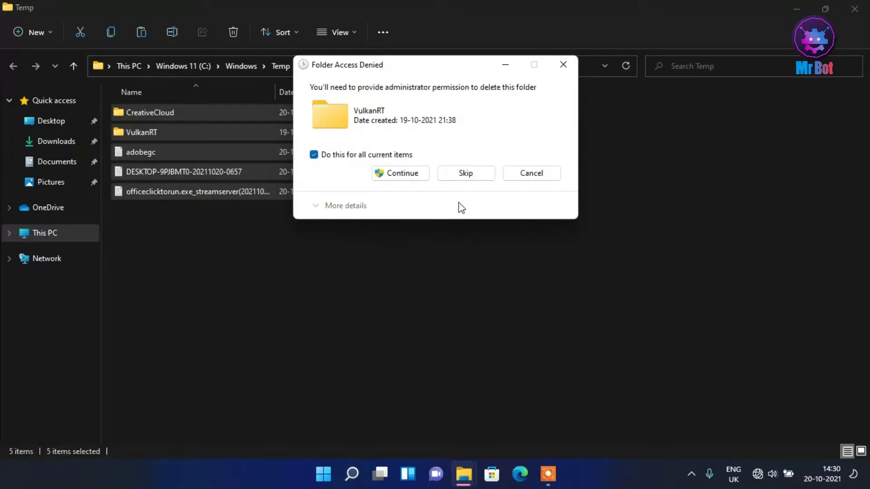
click(447, 176)
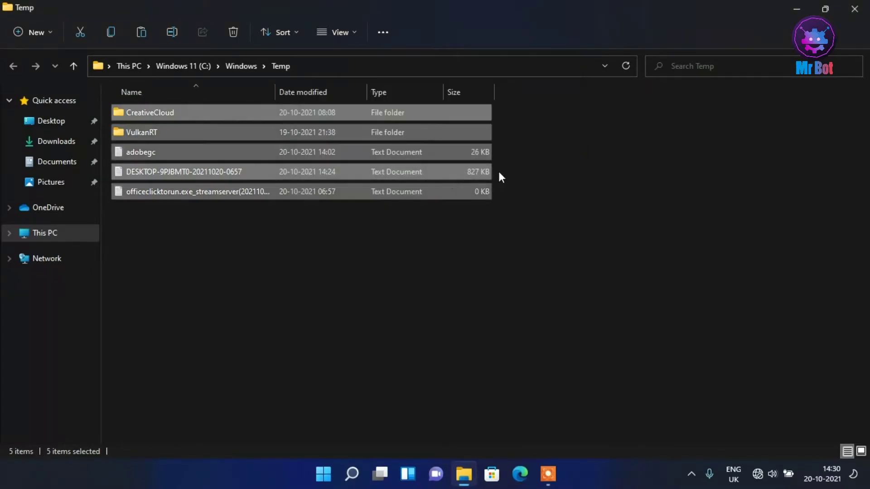
click(855, 10)
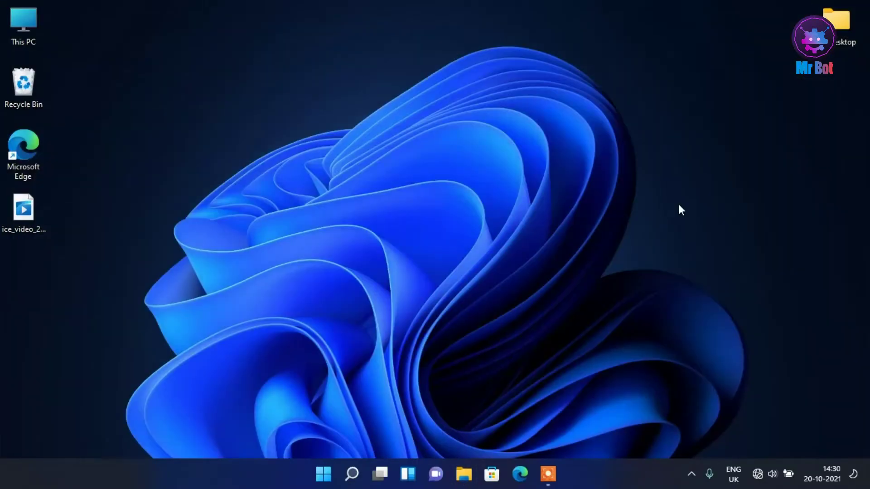
Step: Run the prefetch command to open the Windows Prefetch folder
key(super+r)
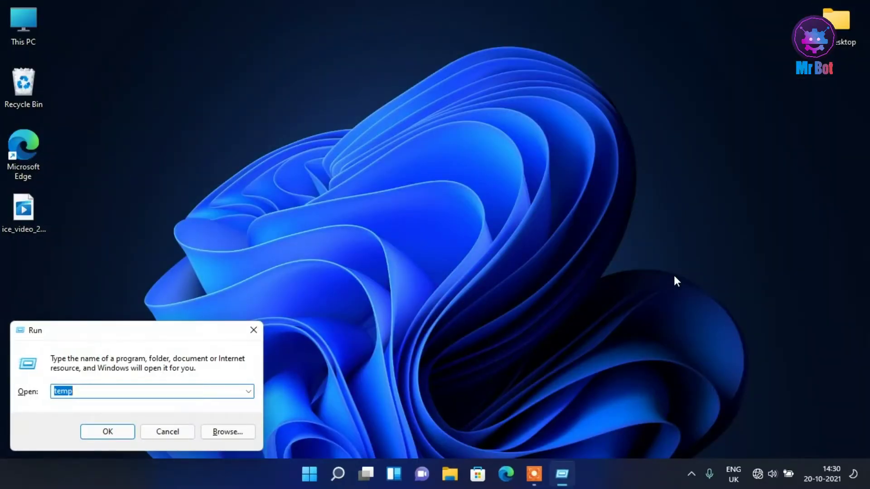
key(BackSpace)
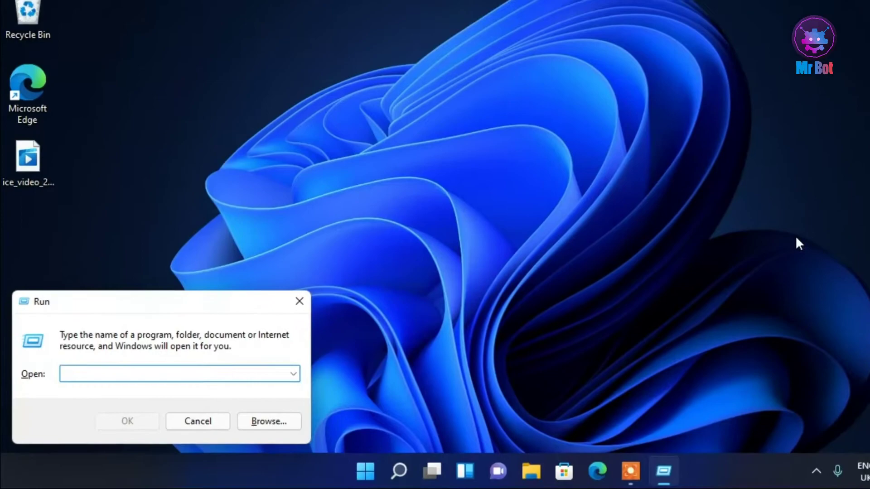
text(pref)
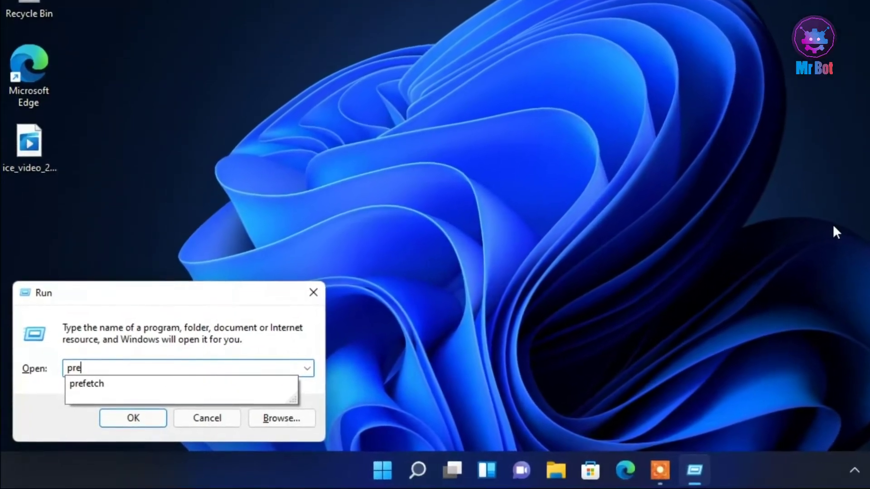
text(etch)
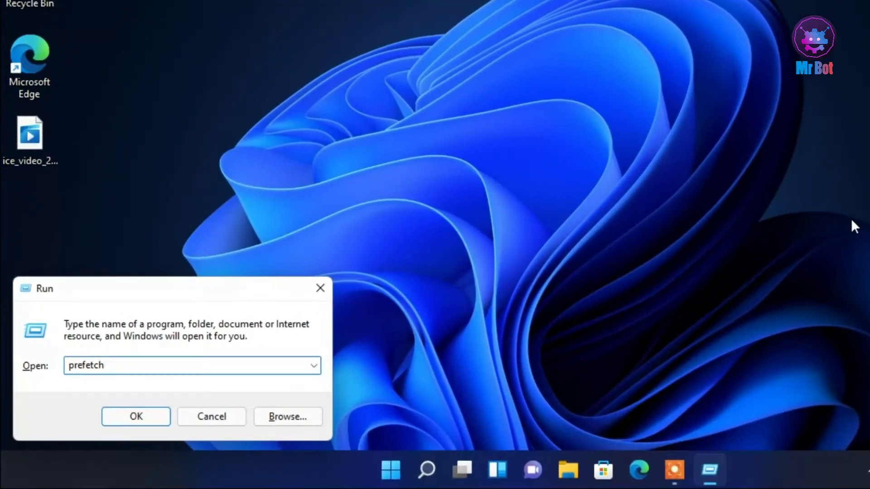
key(Return)
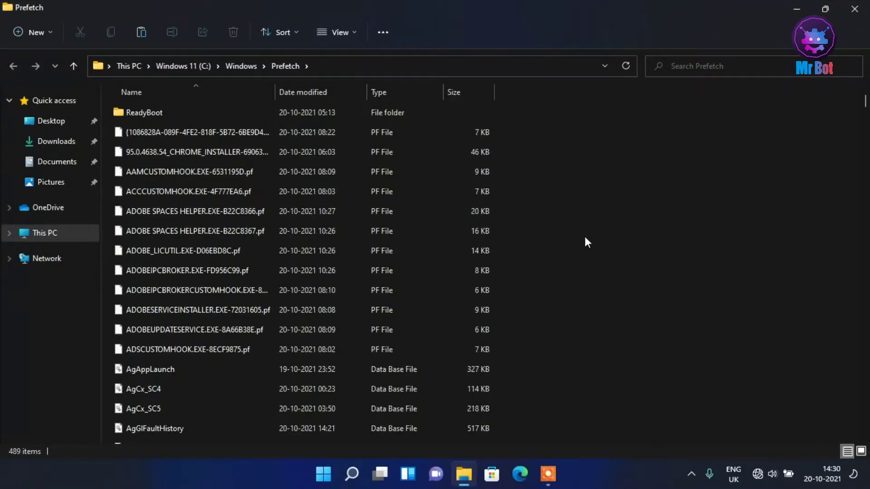
Step: Delete everything in the Prefetch folder, skipping all files that are in use, and close the folder
key(ctrl+a)
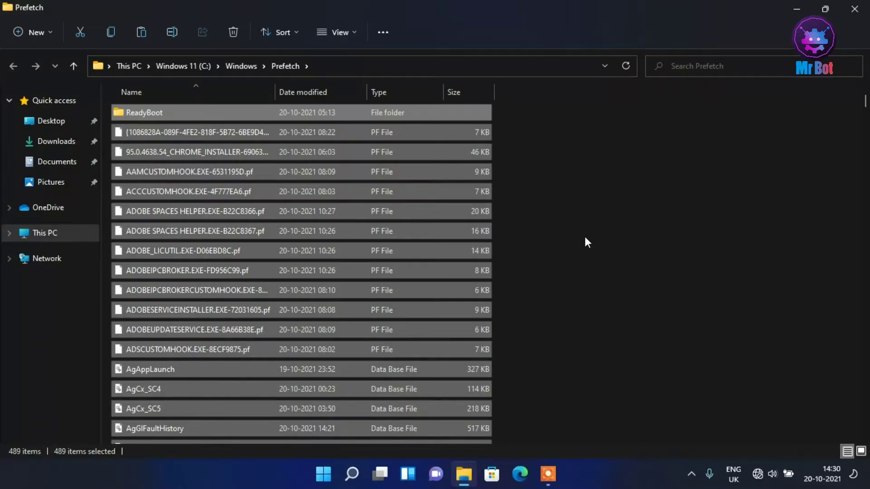
key(Delete)
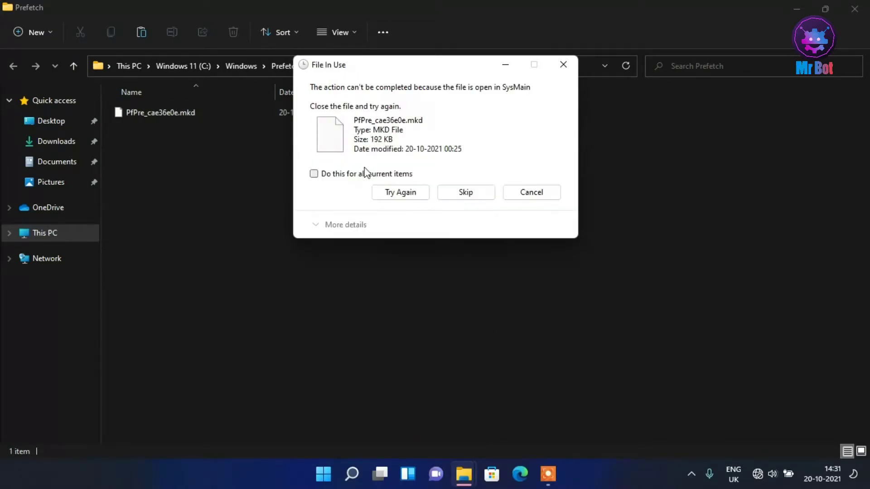
click(370, 178)
click(453, 193)
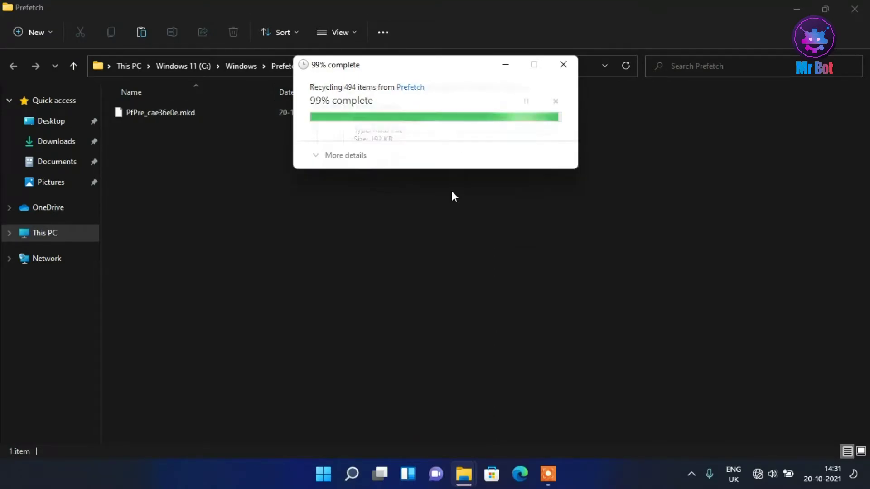
click(855, 8)
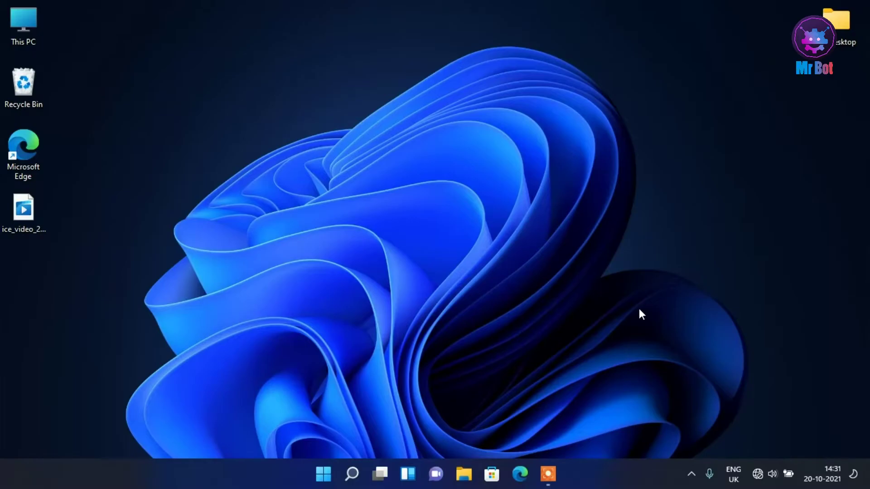
Step: Run the %temp% command to open the user account's local Temp folder
key(super+r)
key(BackSpace)
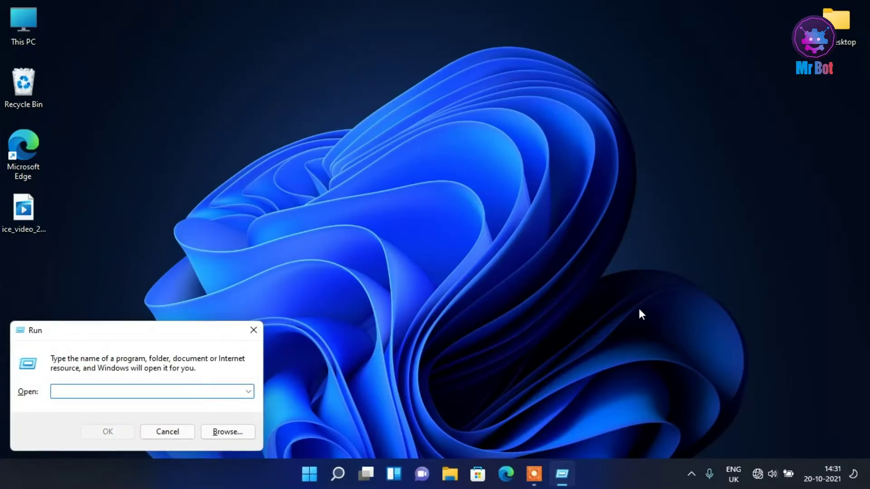
text(%te)
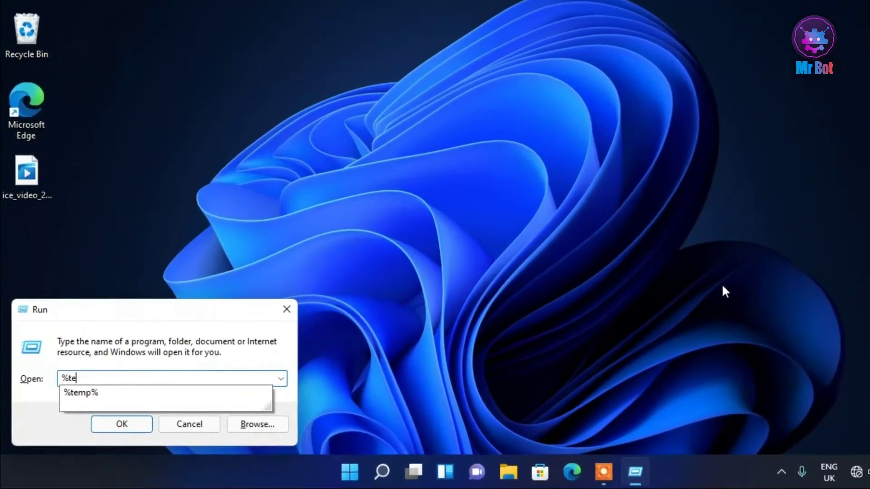
text(mp)
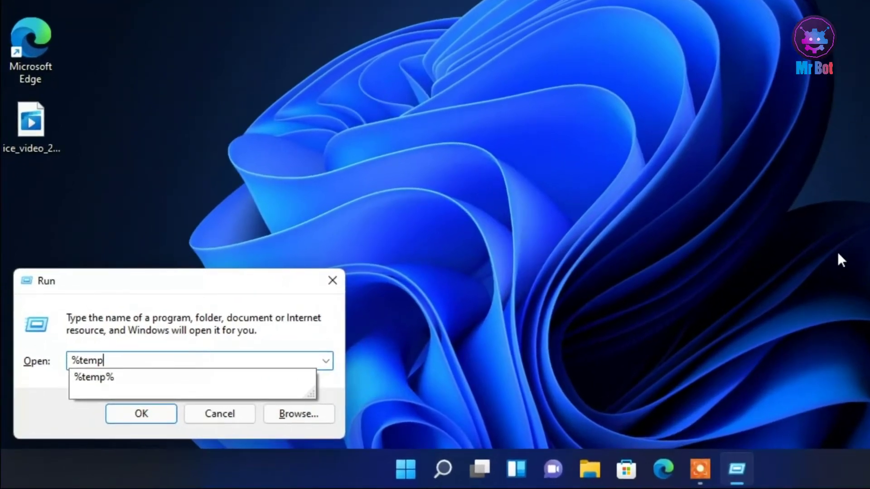
text(%)
key(Return)
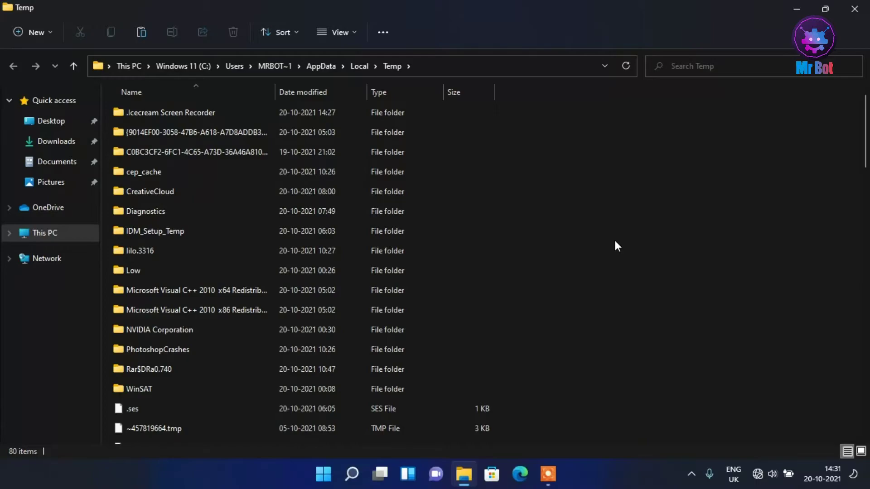
Step: Delete everything in the user's local Temp folder, skipping all items that are in use
key(ctrl+a)
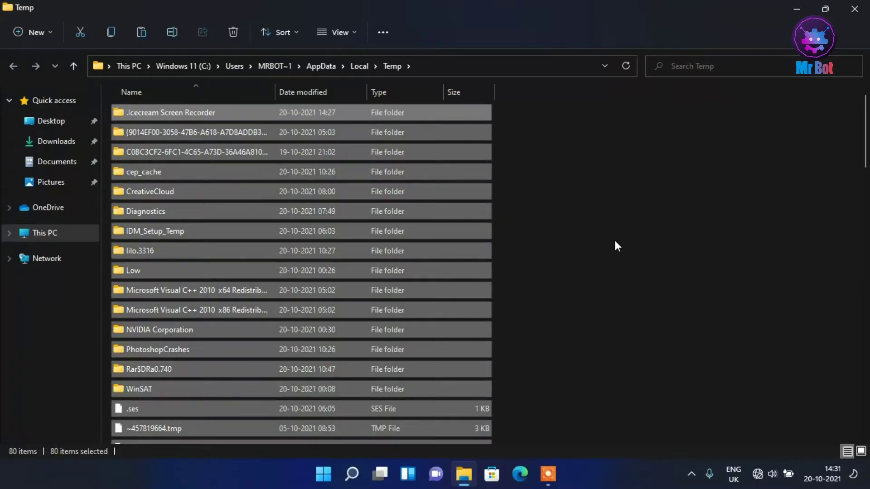
key(Delete)
click(401, 175)
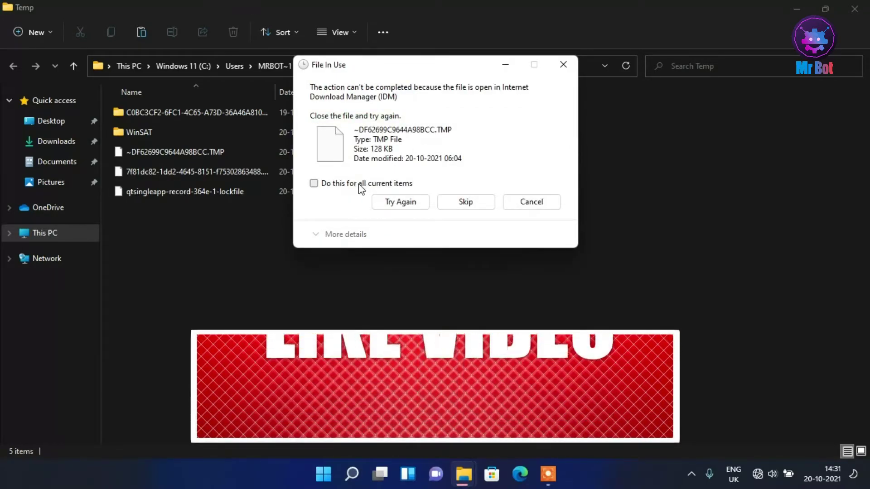
click(314, 183)
click(466, 202)
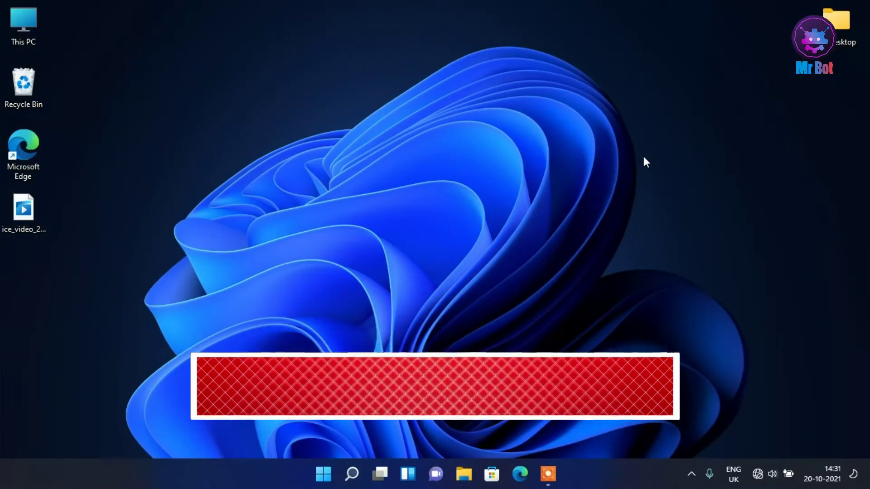
Step: Search for "view advanced system settings", open System Properties from the result and move its window toward the screen's centre
key(super)
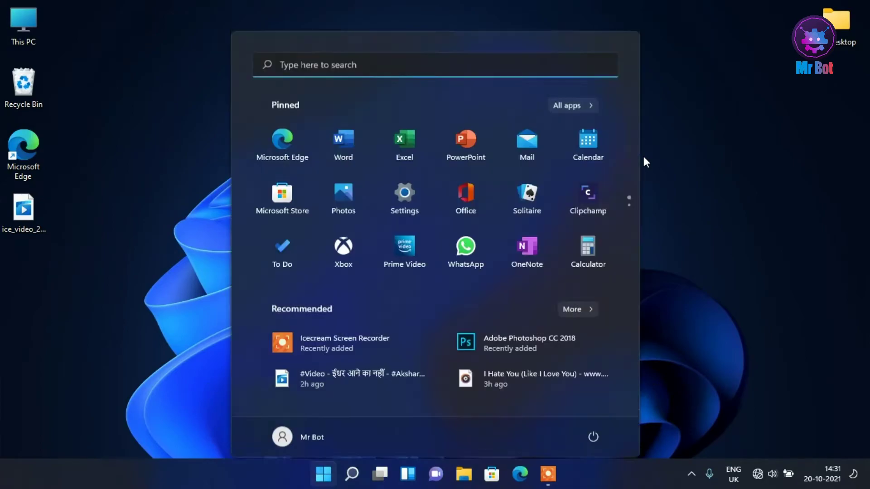
click(348, 63)
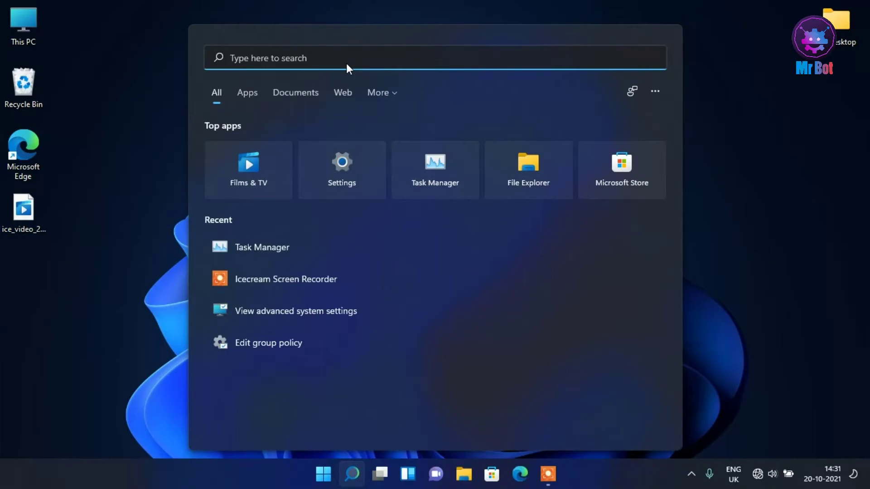
text(view advanced system settings)
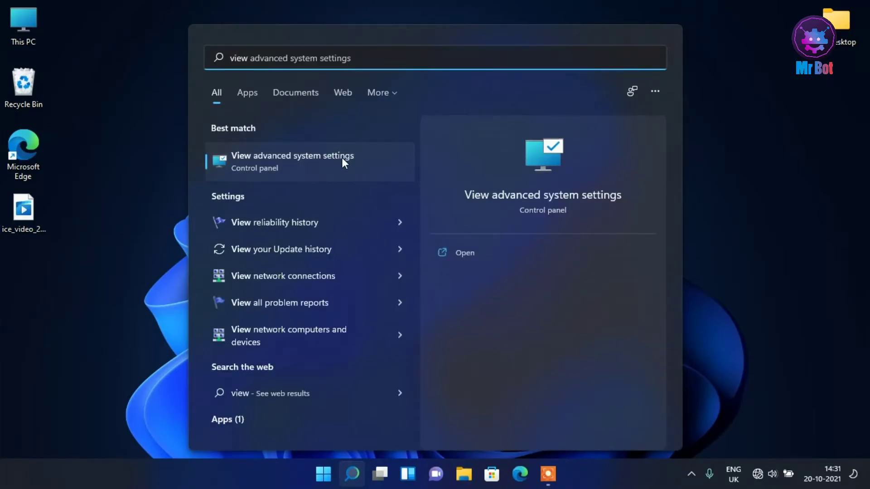
click(460, 253)
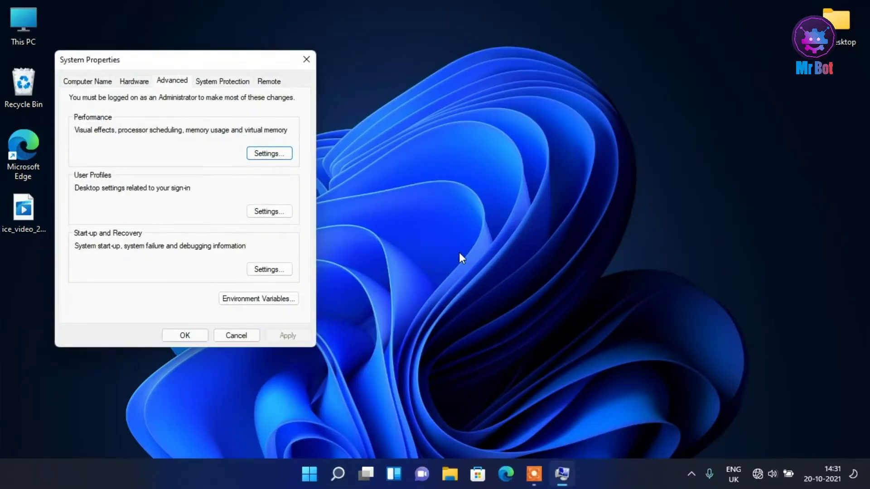
drag(146, 68, 264, 80)
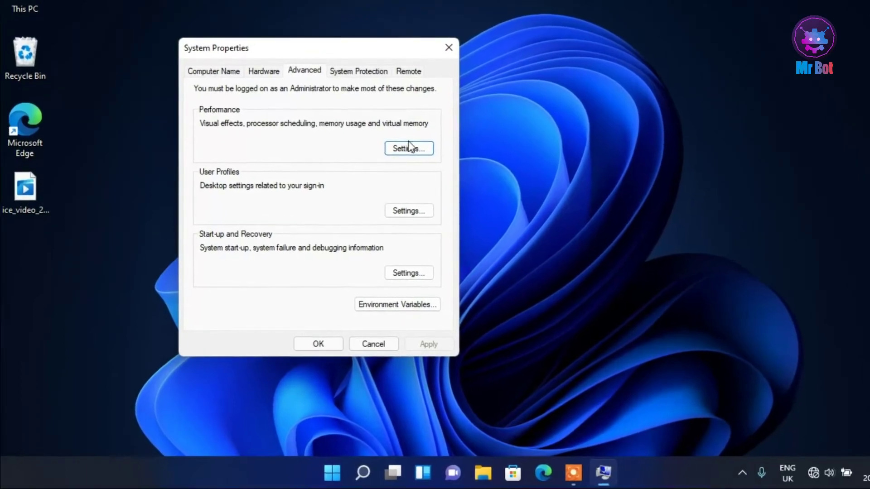
Step: Open the advanced Performance Options and bring up the Virtual Memory settings, arranging the windows side by side
click(410, 146)
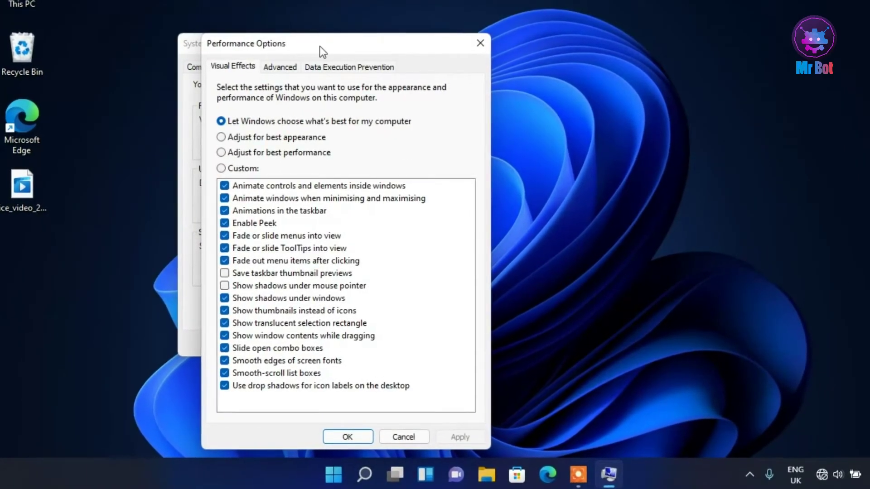
drag(304, 43, 613, 27)
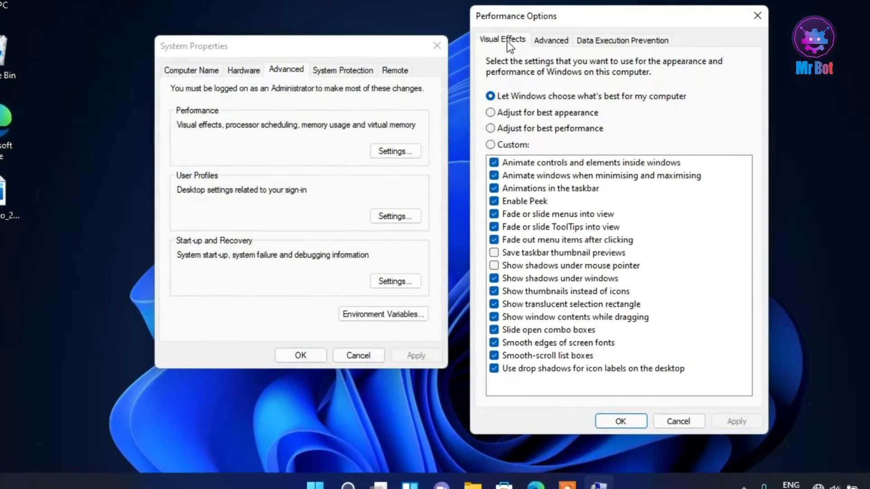
click(553, 40)
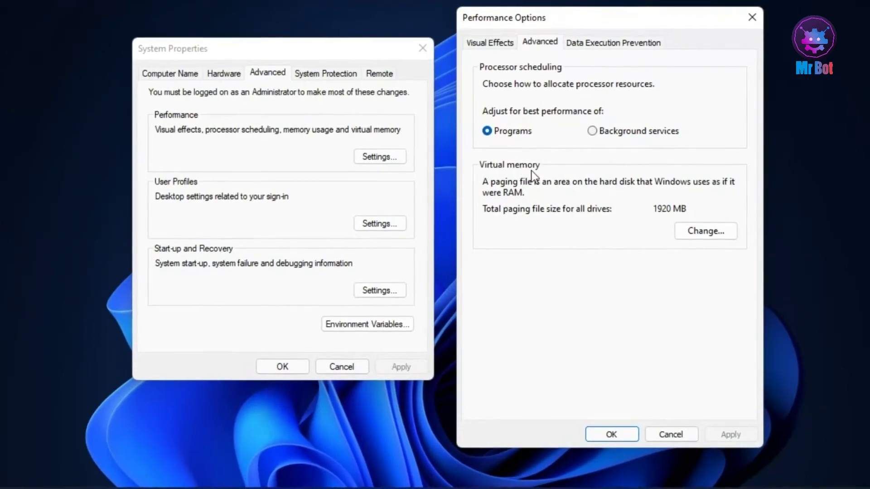
click(697, 237)
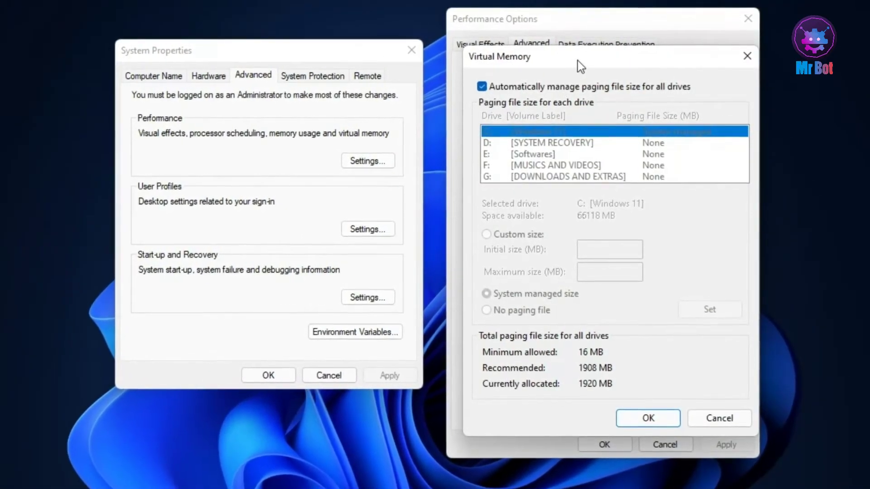
drag(578, 61, 437, 45)
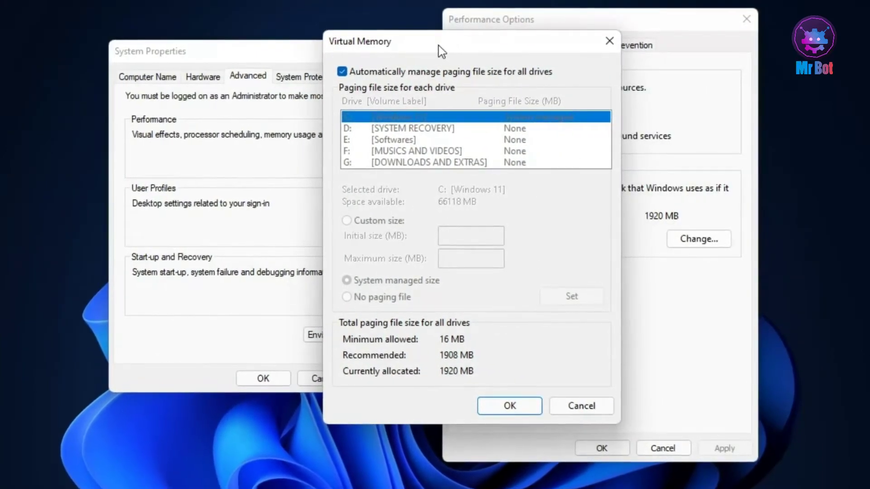
Step: Turn off automatic paging file management for all drives, select the C: drive and check its free space in This PC
click(337, 73)
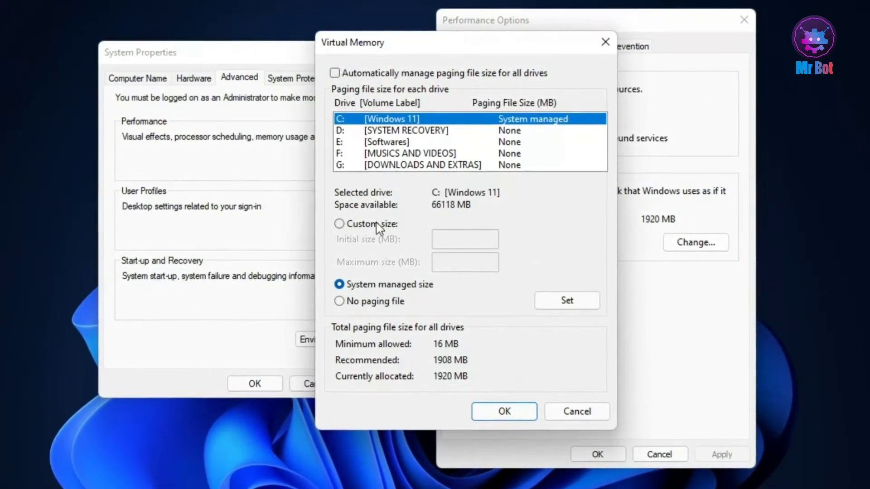
click(339, 225)
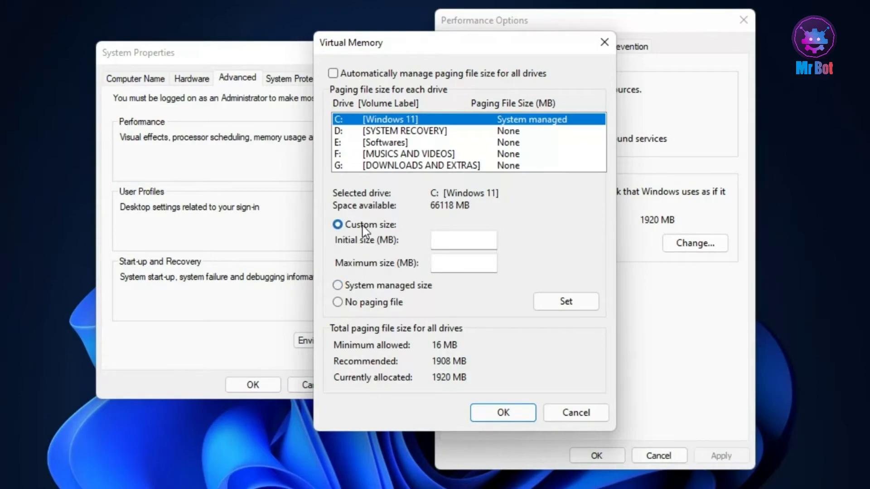
click(370, 117)
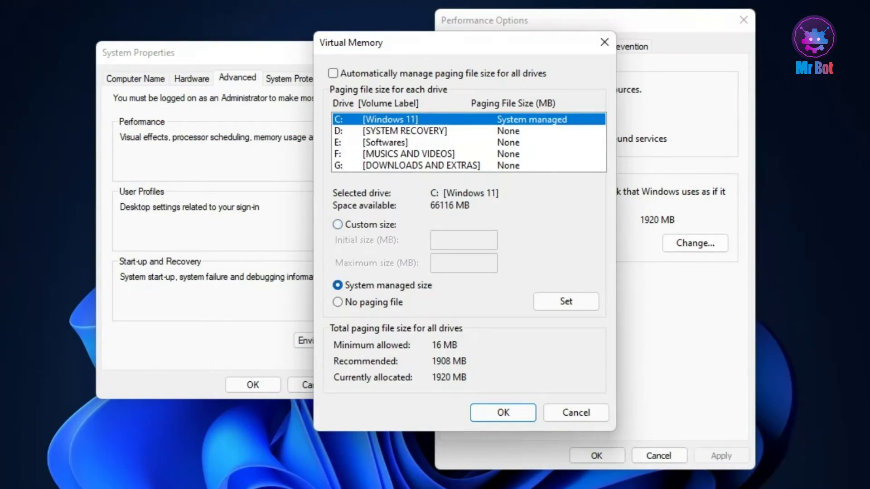
key(Return)
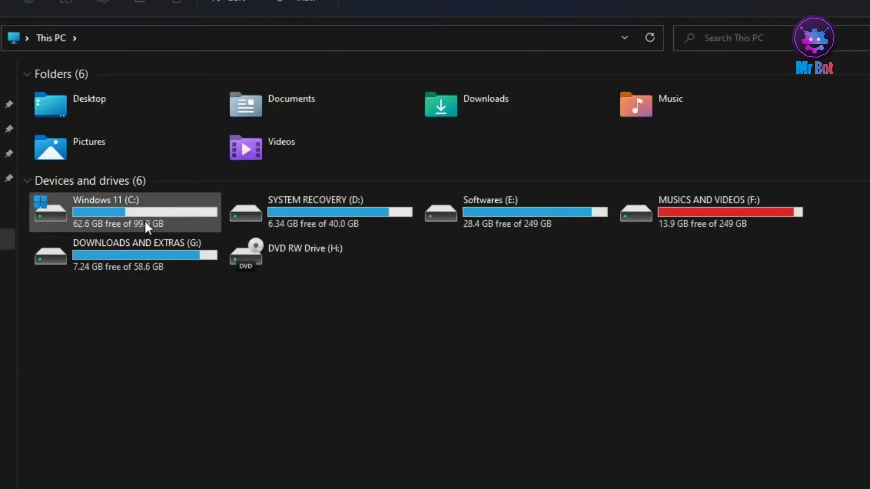
mouse_move(157, 218)
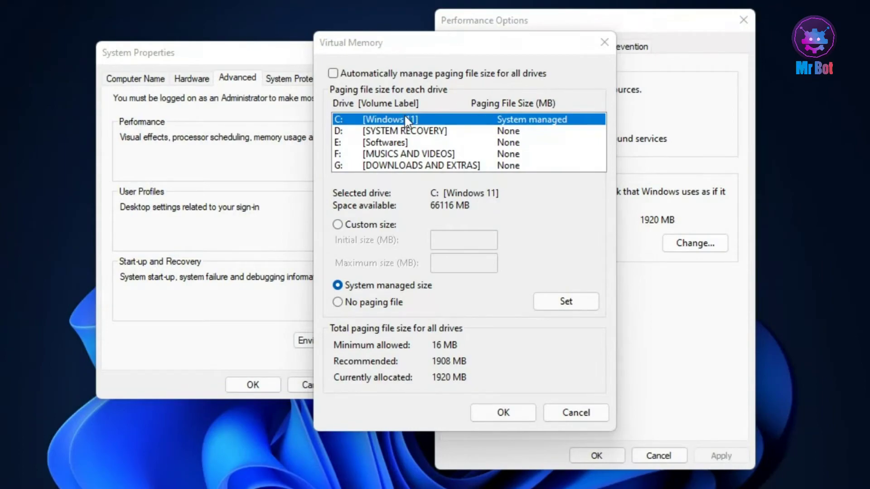
Step: Assign the C: drive a custom paging file size with an initial size of 2024 MB and a maximum size of 10240 MB
click(373, 227)
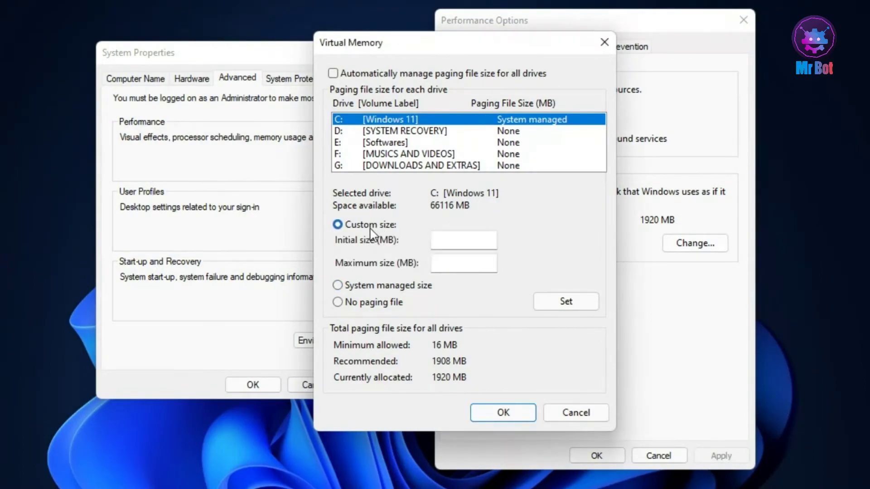
click(447, 239)
text(2024)
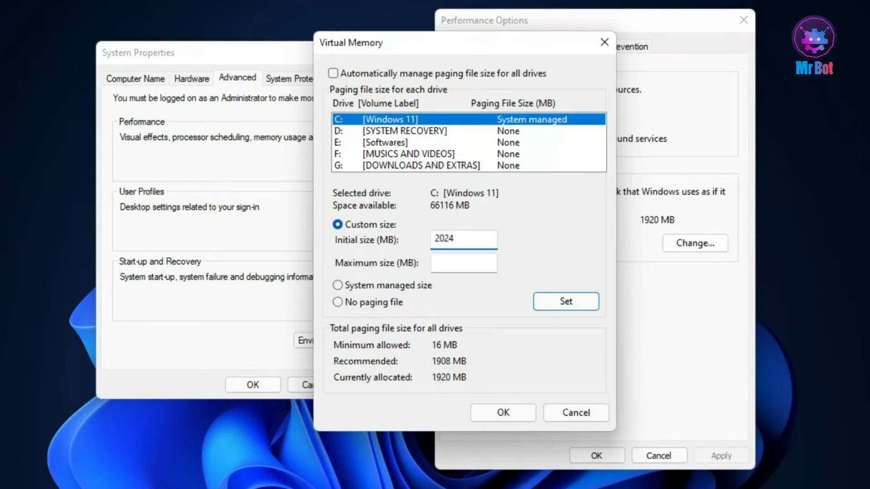
click(469, 268)
text(10240)
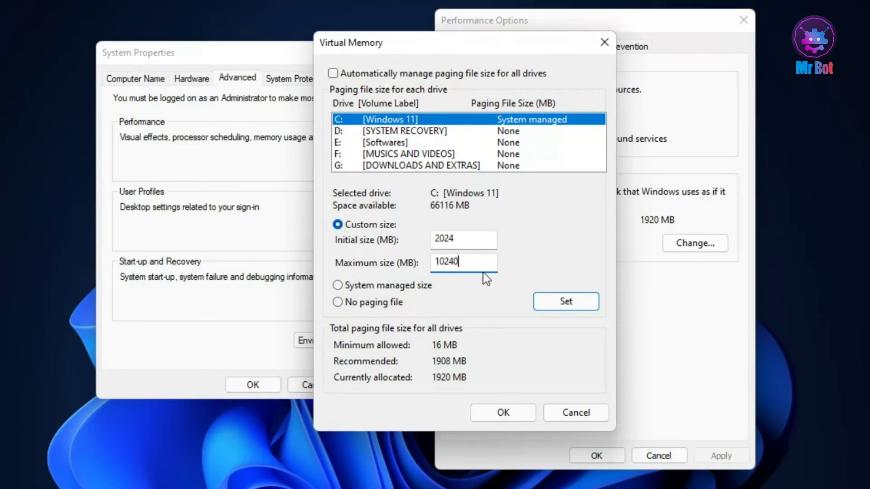
click(569, 306)
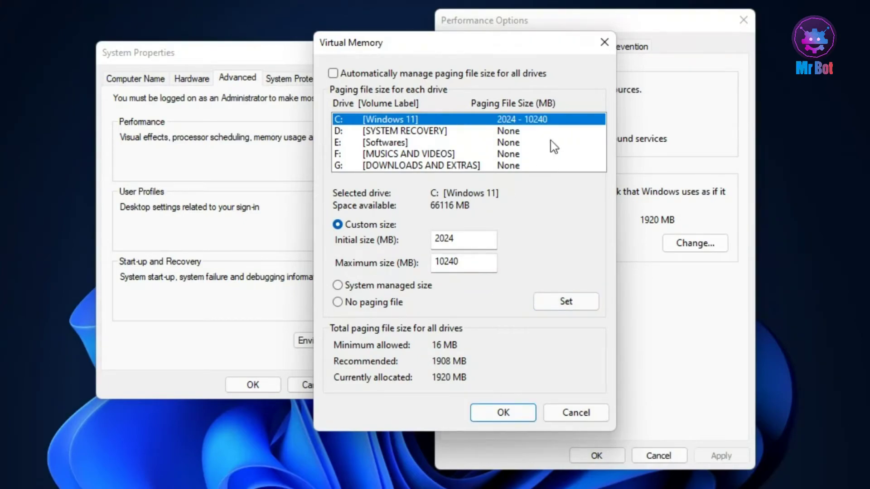
Step: Accept the virtual memory changes and close the Performance Options and System Properties windows, saving their settings
click(502, 413)
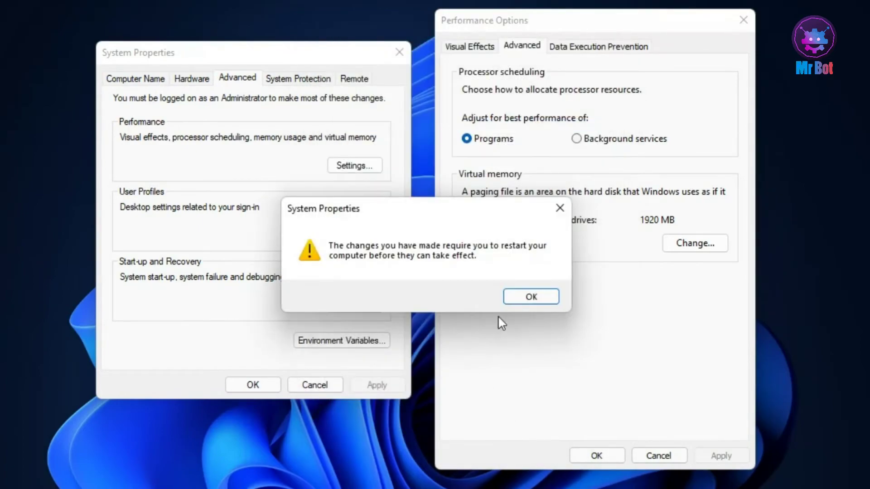
click(531, 298)
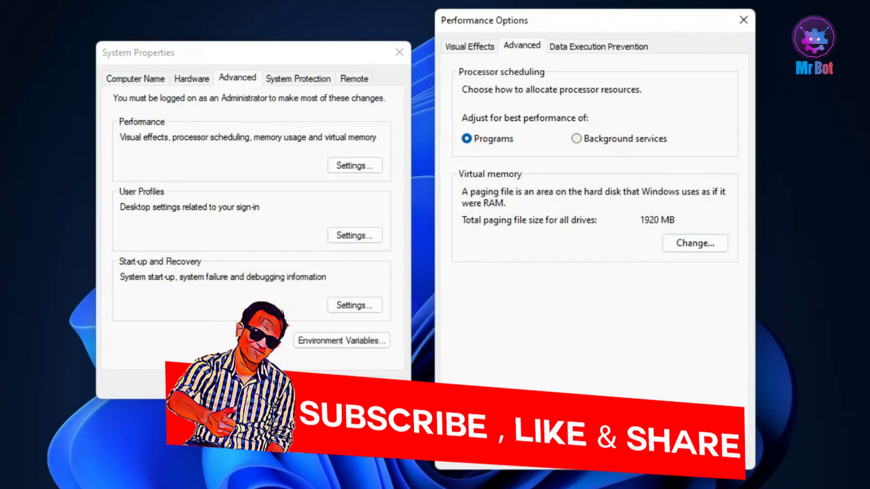
click(605, 458)
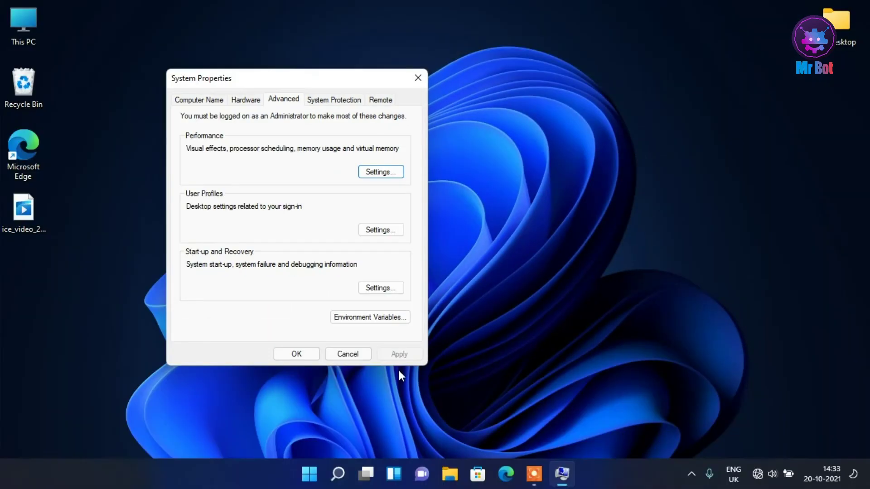
click(300, 356)
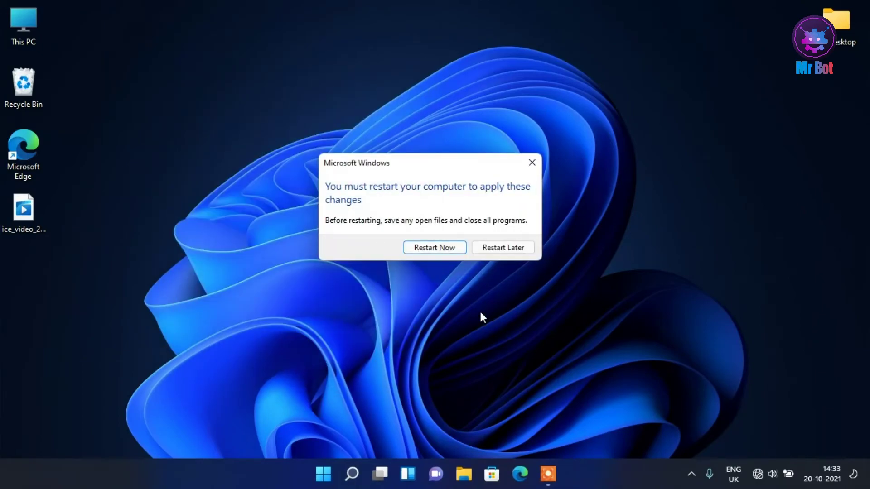